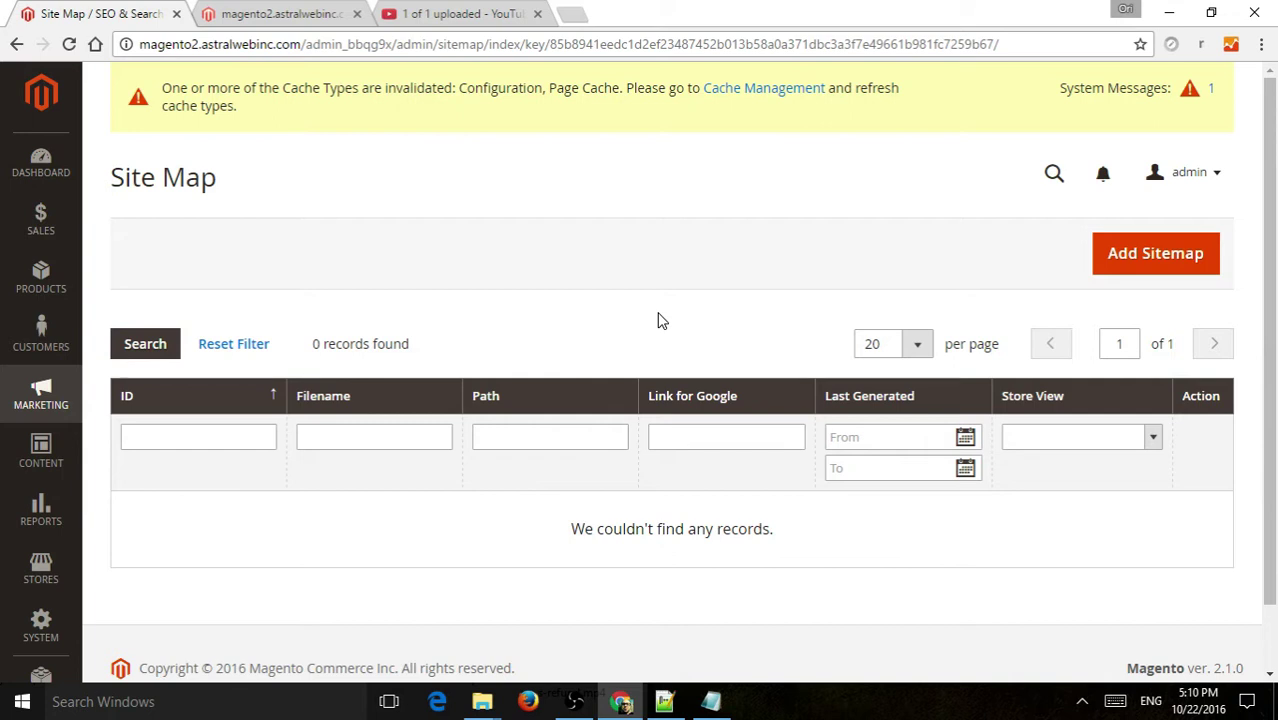
Go to Marketing > SEO & Search > Site Map
{"action": "left_click", "coordinate": [41, 390]}
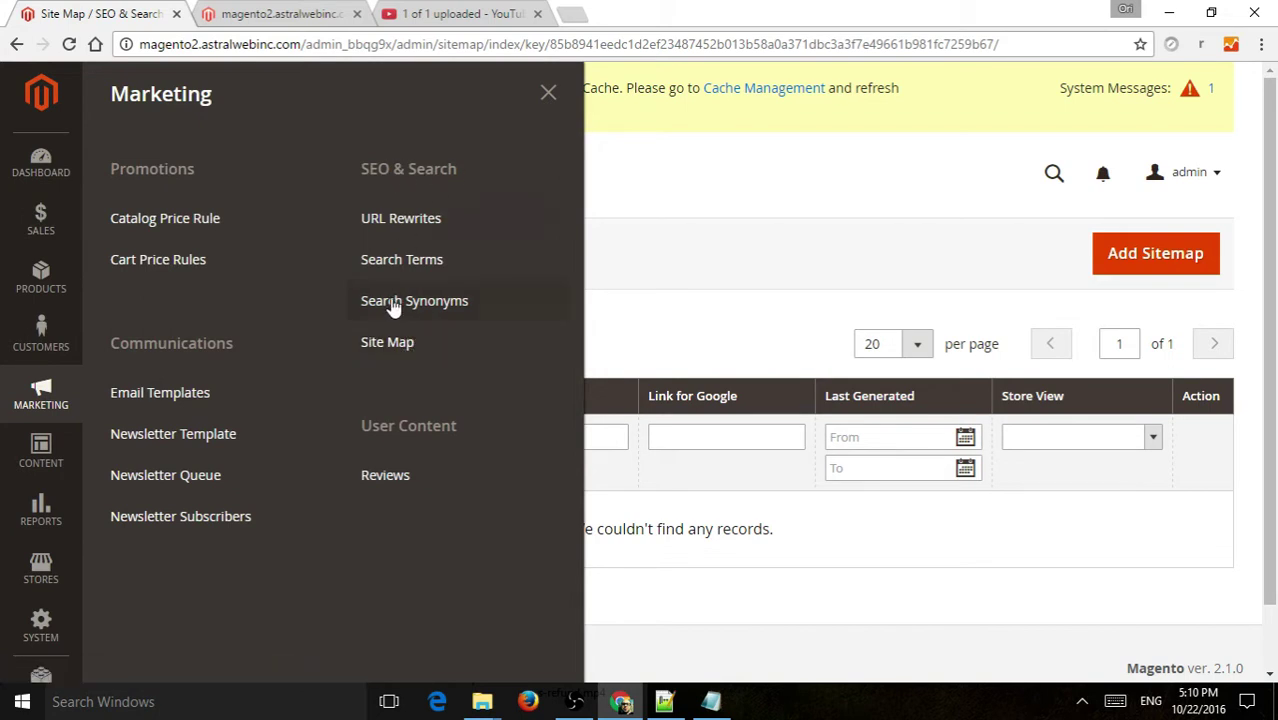
{"action": "left_click", "coordinate": [387, 342]}
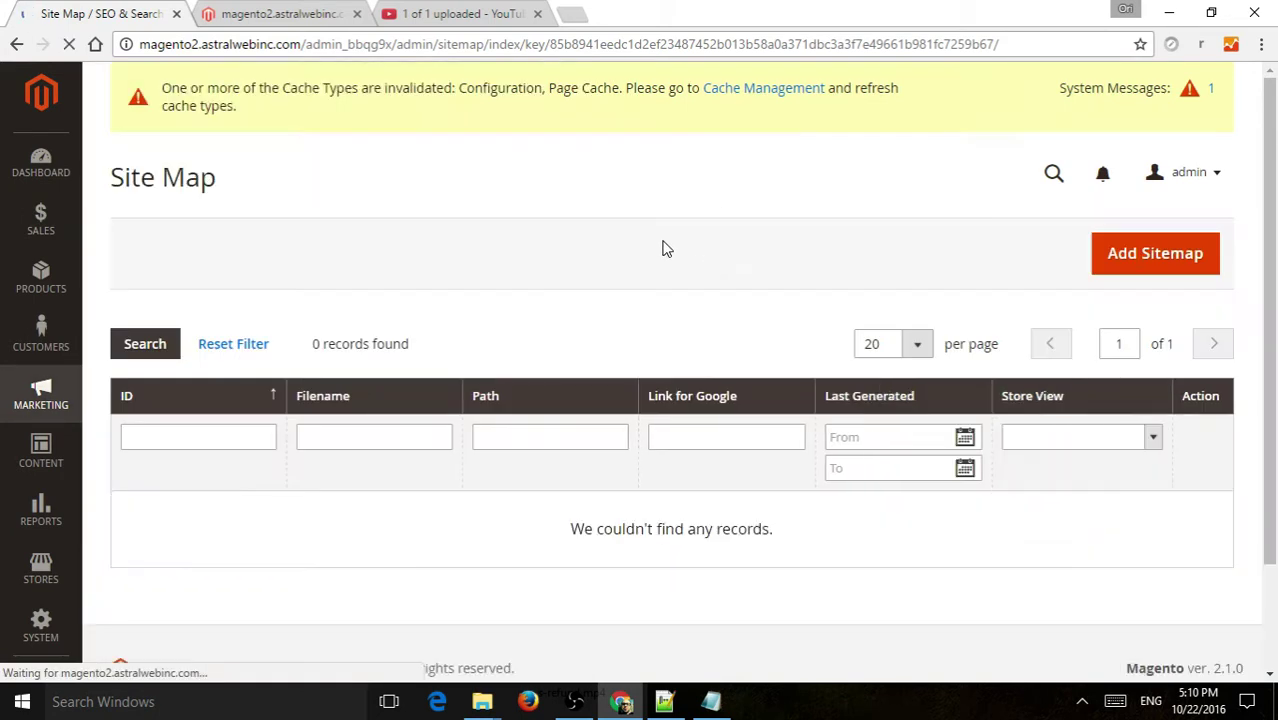
Add a new sitemap with filename sitemap.xml, path / and the Default Store View
{"action": "left_click", "coordinate": [1178, 253]}
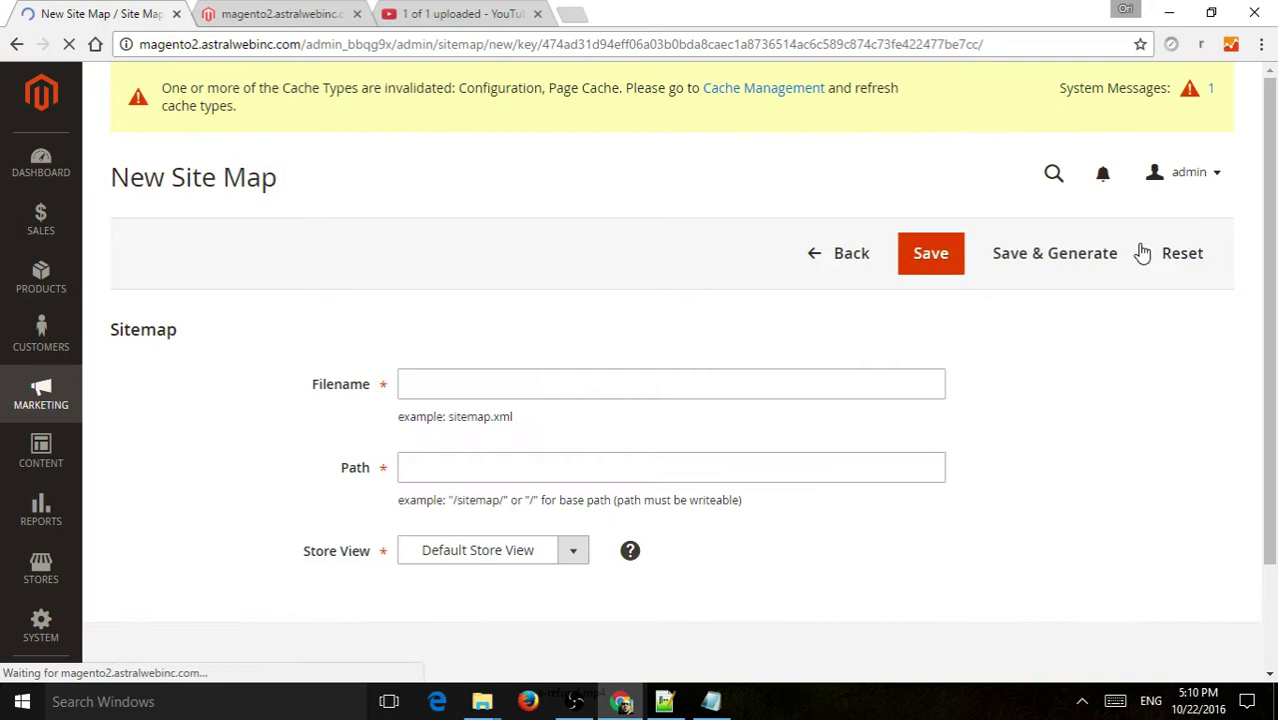
{"action": "left_click", "coordinate": [513, 379]}
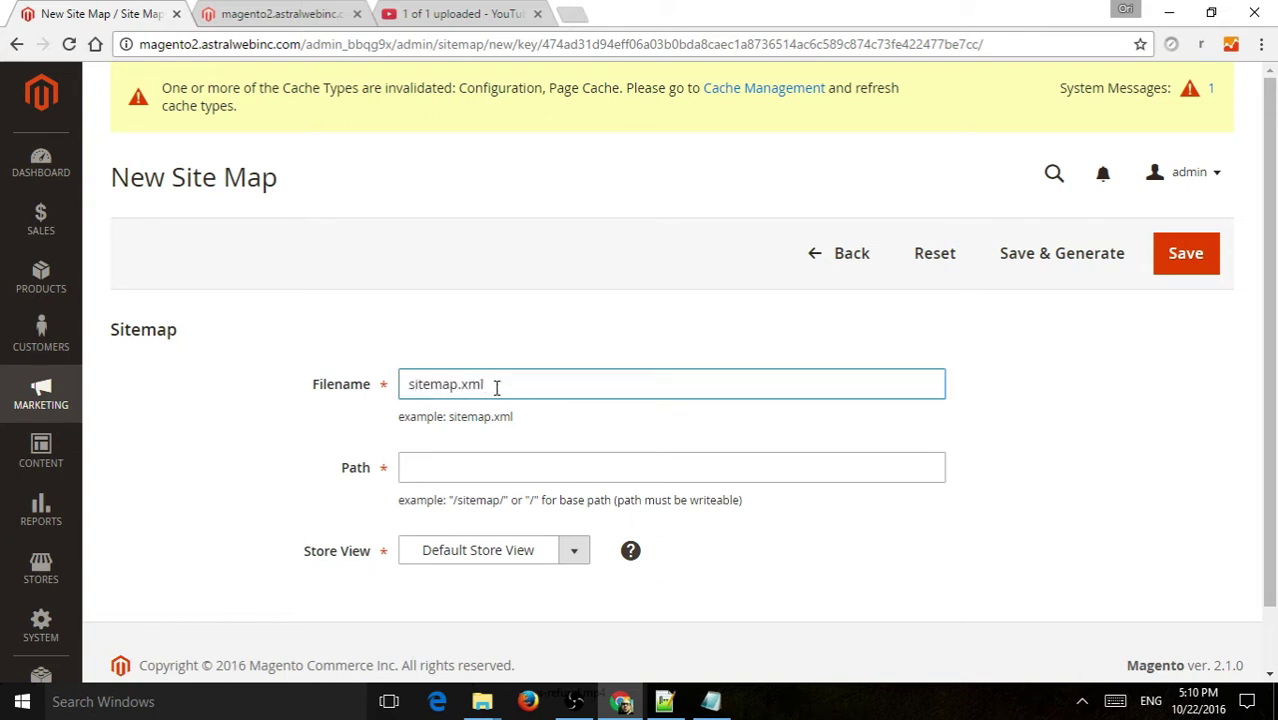
{"action": "left_click", "coordinate": [512, 465]}
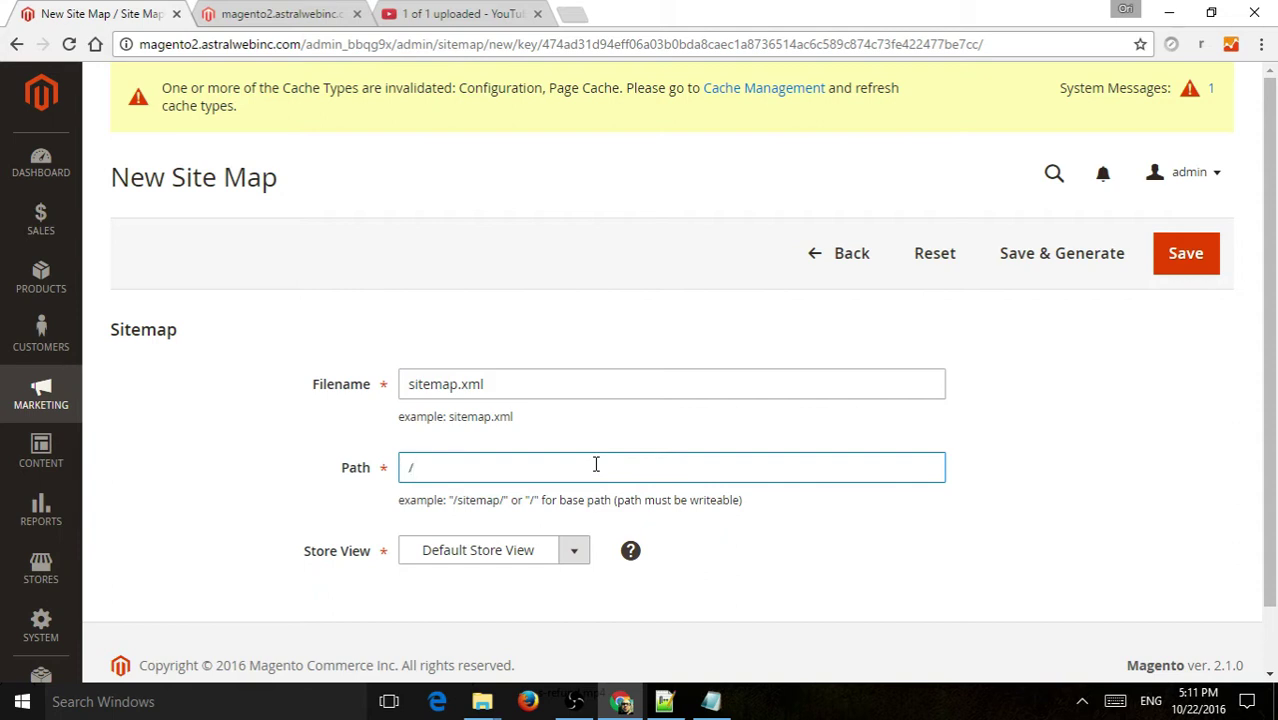
{"action": "left_click", "coordinate": [616, 435]}
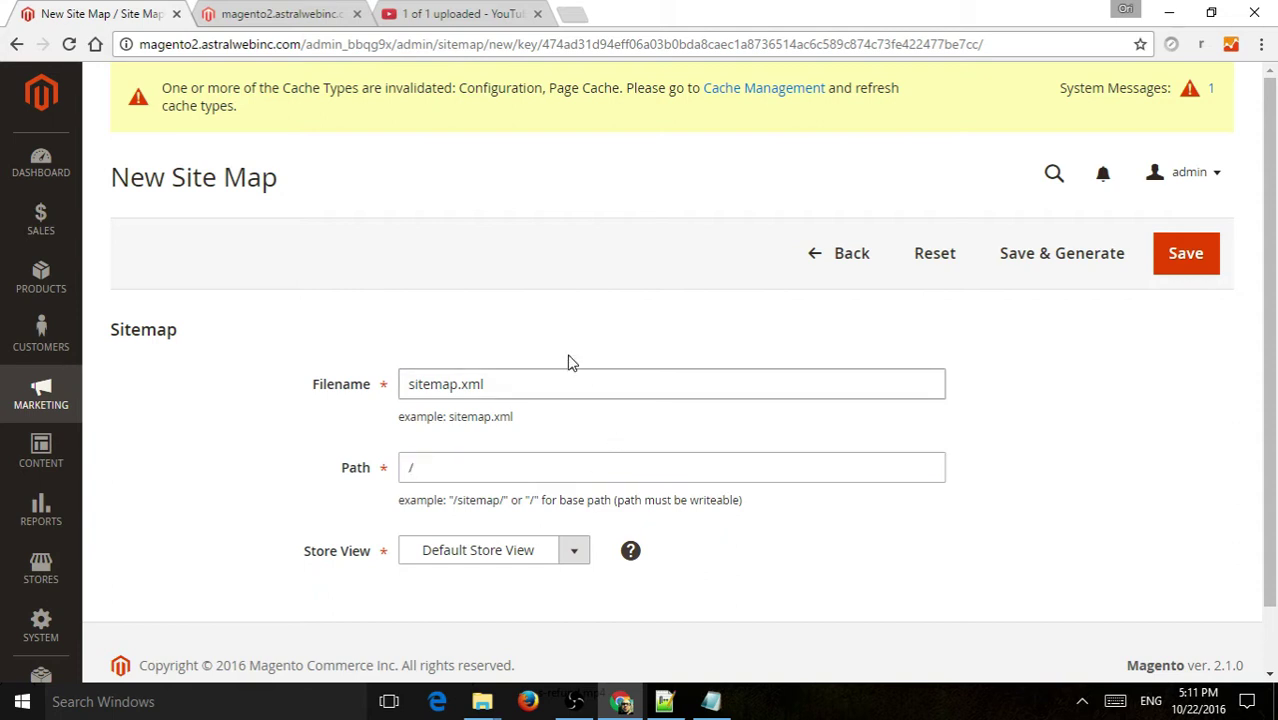
{"action": "scroll", "coordinate": [600, 455], "scroll_direction": "down", "scroll_amount": 1}
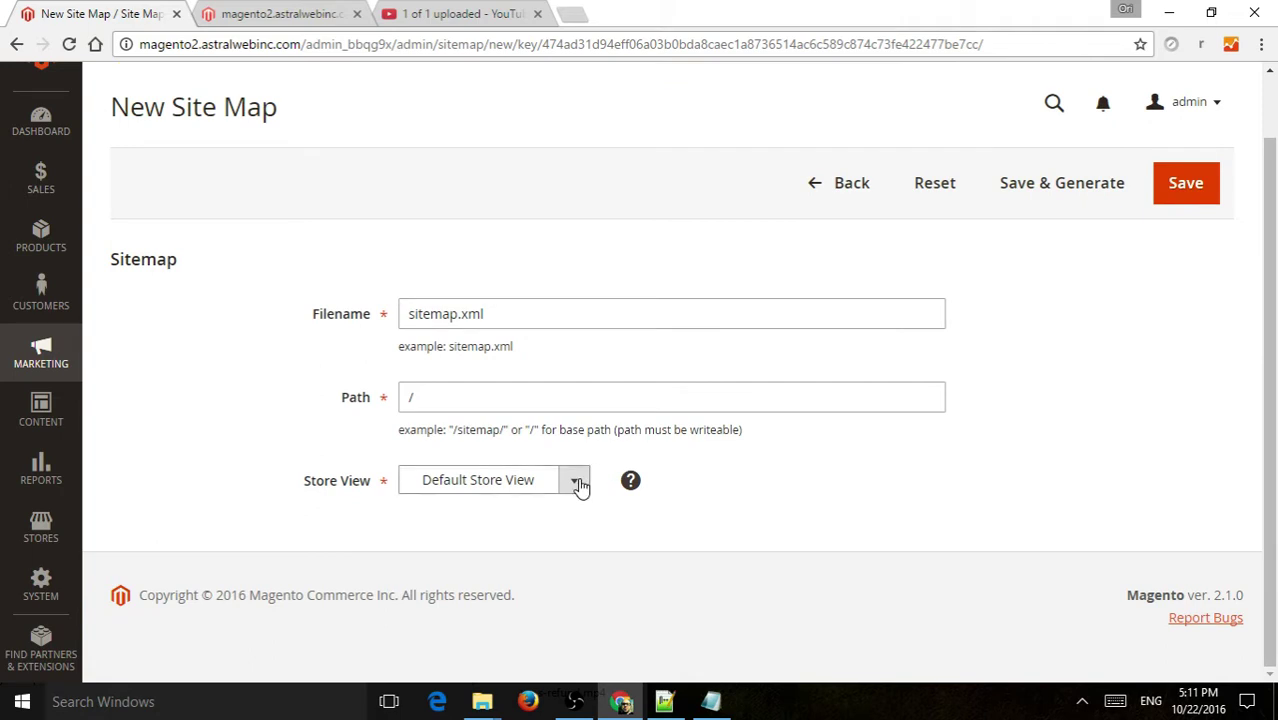
{"action": "left_click", "coordinate": [576, 482]}
{"action": "left_click", "coordinate": [578, 484]}
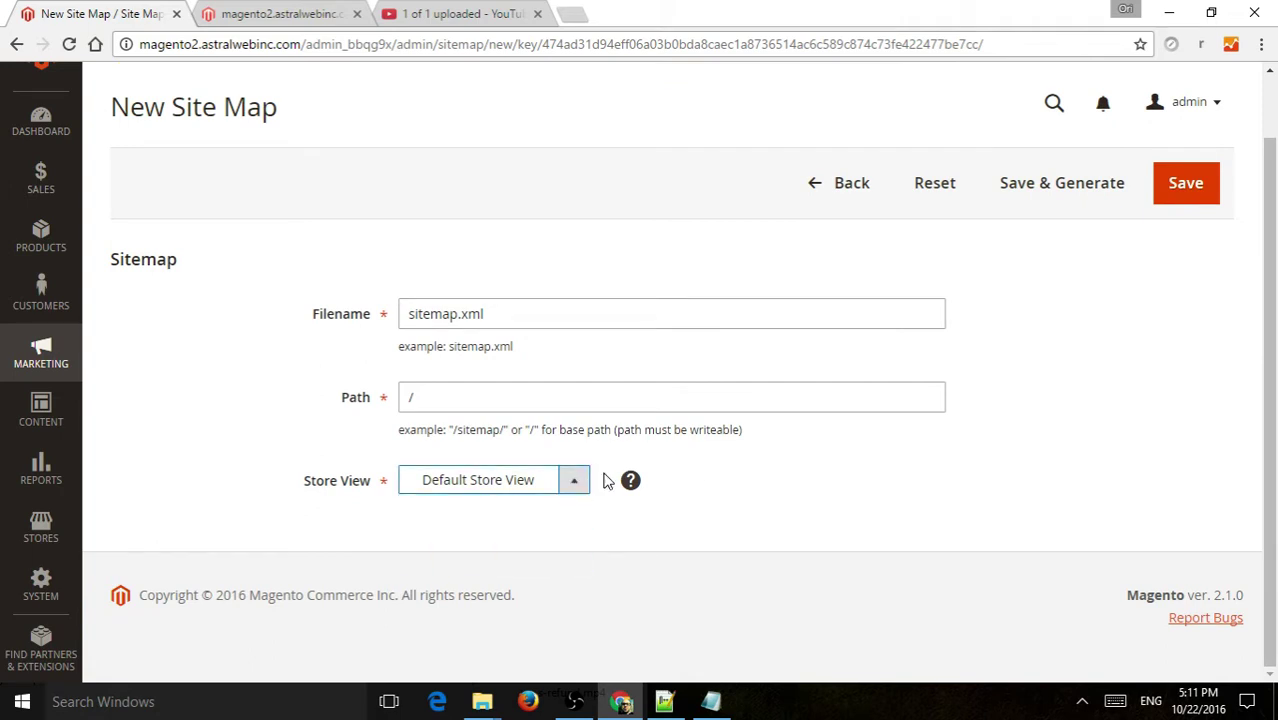
{"action": "left_click", "coordinate": [695, 482]}
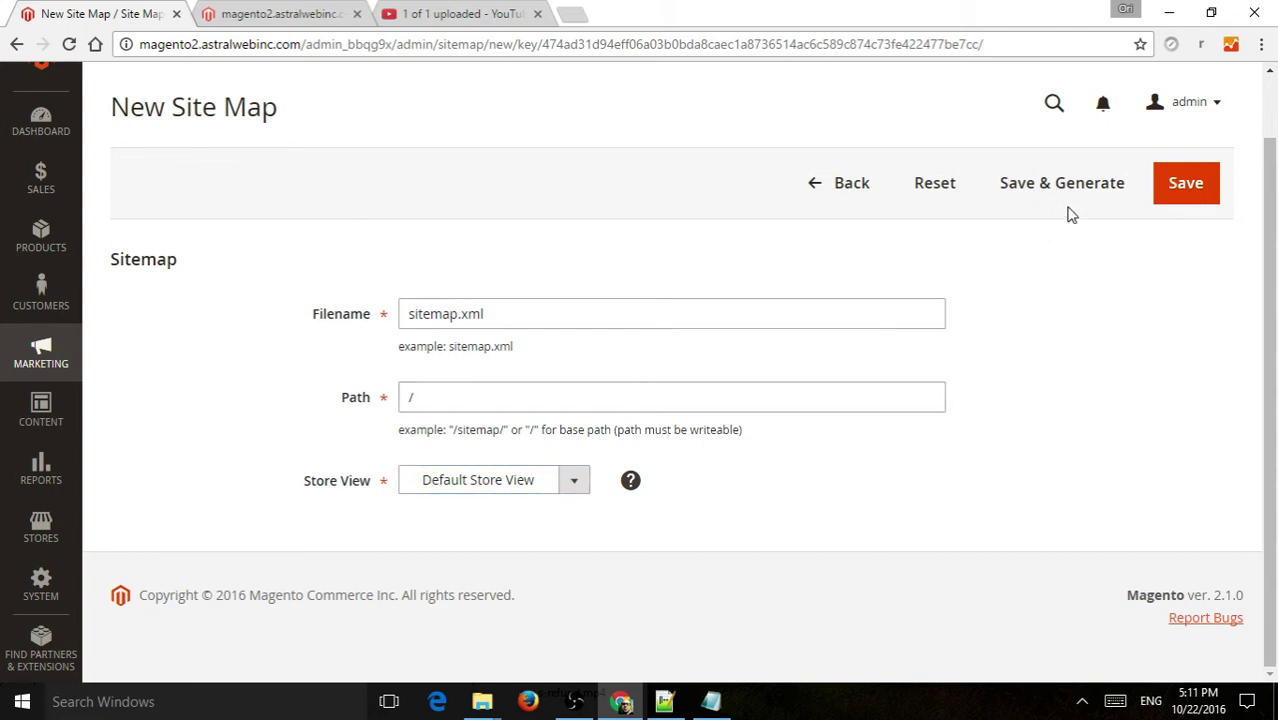
Save the sitemap.xml entry and generate the file from the Site Map grid
{"action": "left_click", "coordinate": [1186, 185]}
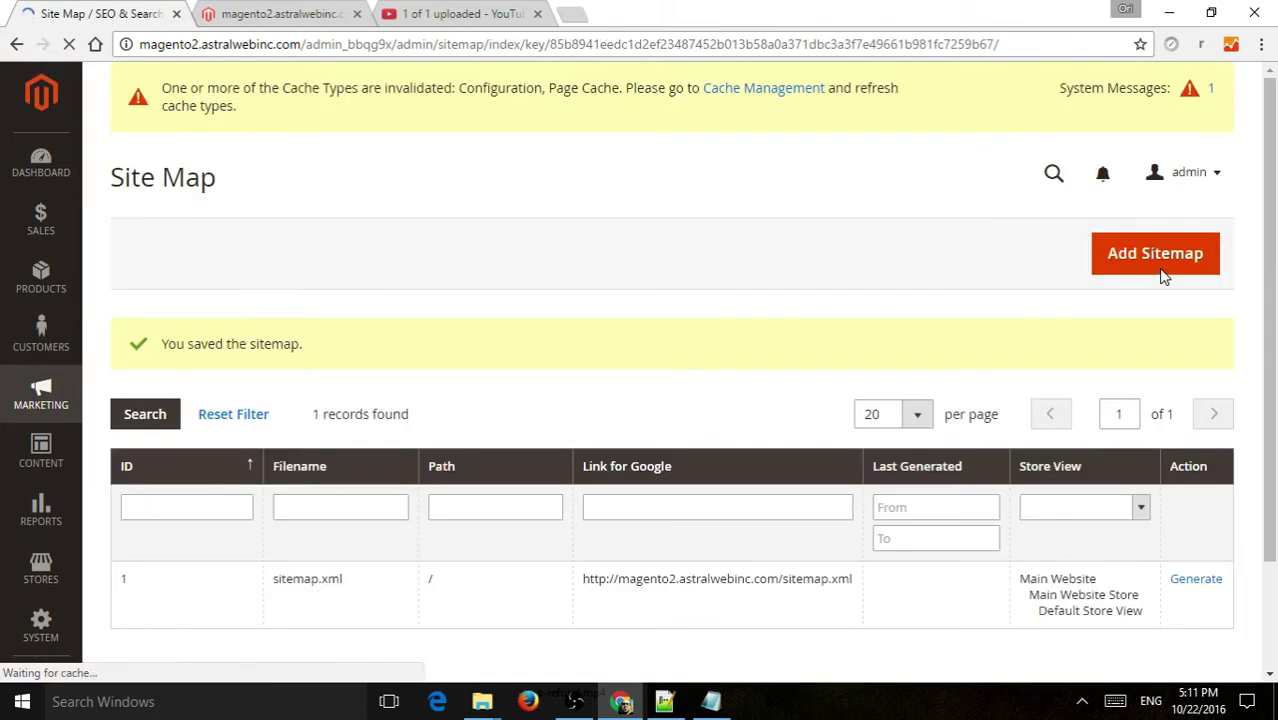
{"action": "left_click", "coordinate": [1203, 582]}
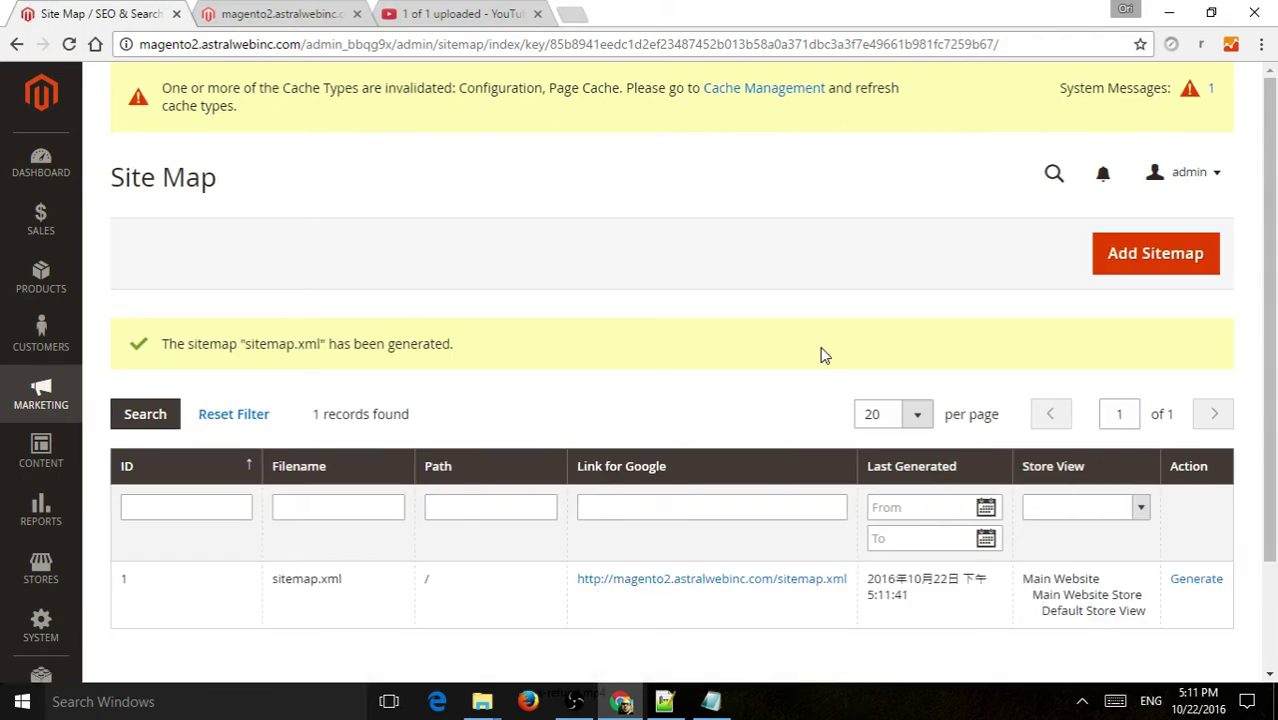
Load sitemap.xml from the store root in the storefront tab and scroll through its URLs
{"action": "left_click", "coordinate": [260, 10]}
{"action": "left_click_drag", "start_coordinate": [305, 44], "coordinate": [710, 55]}
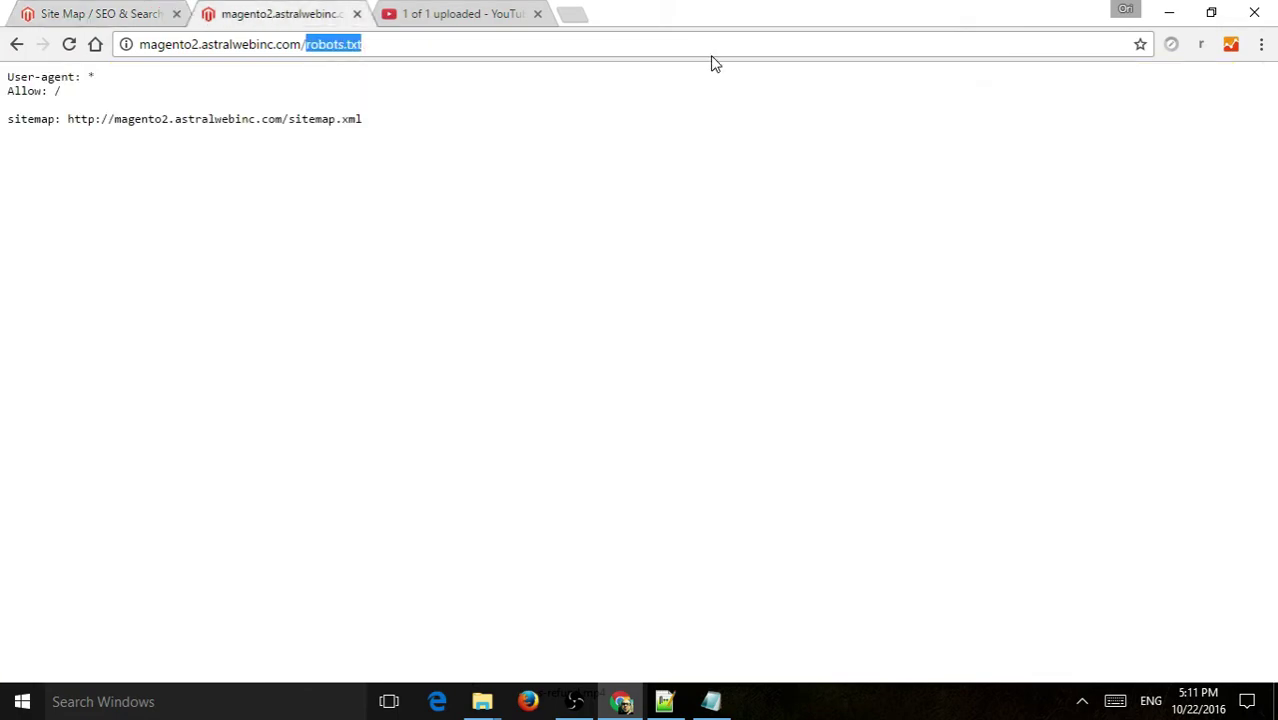
{"action": "type", "text": "sitemap.xml"}
{"action": "key", "text": "Return"}
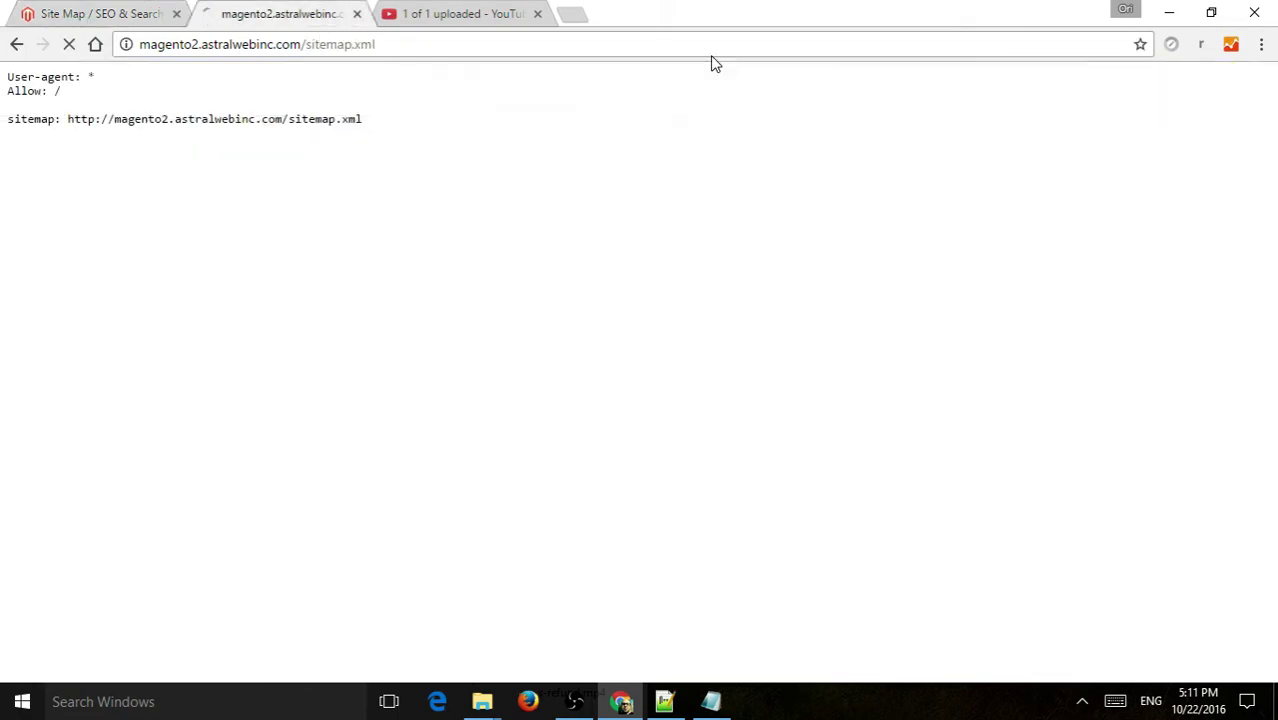
{"action": "scroll", "coordinate": [490, 170], "scroll_direction": "down", "scroll_amount": 4}
{"action": "scroll", "coordinate": [613, 292], "scroll_direction": "down", "scroll_amount": 20}
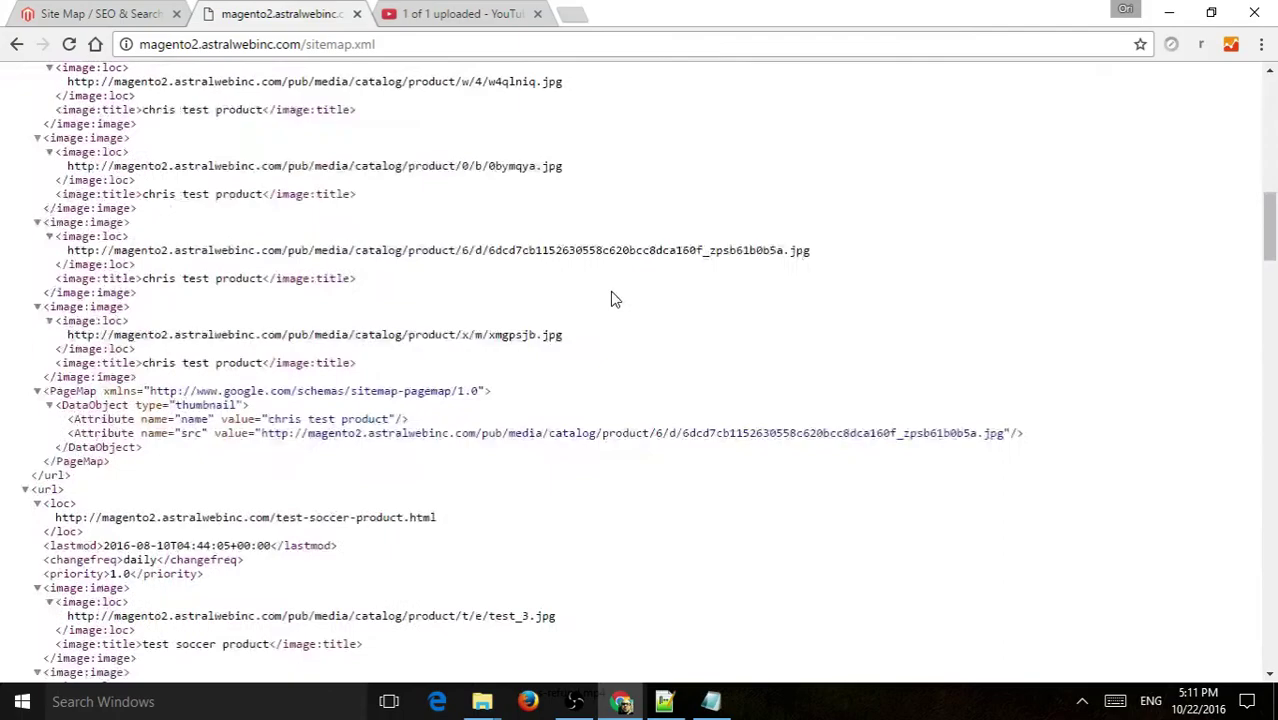
{"action": "scroll", "coordinate": [616, 292], "scroll_direction": "up", "scroll_amount": 20}
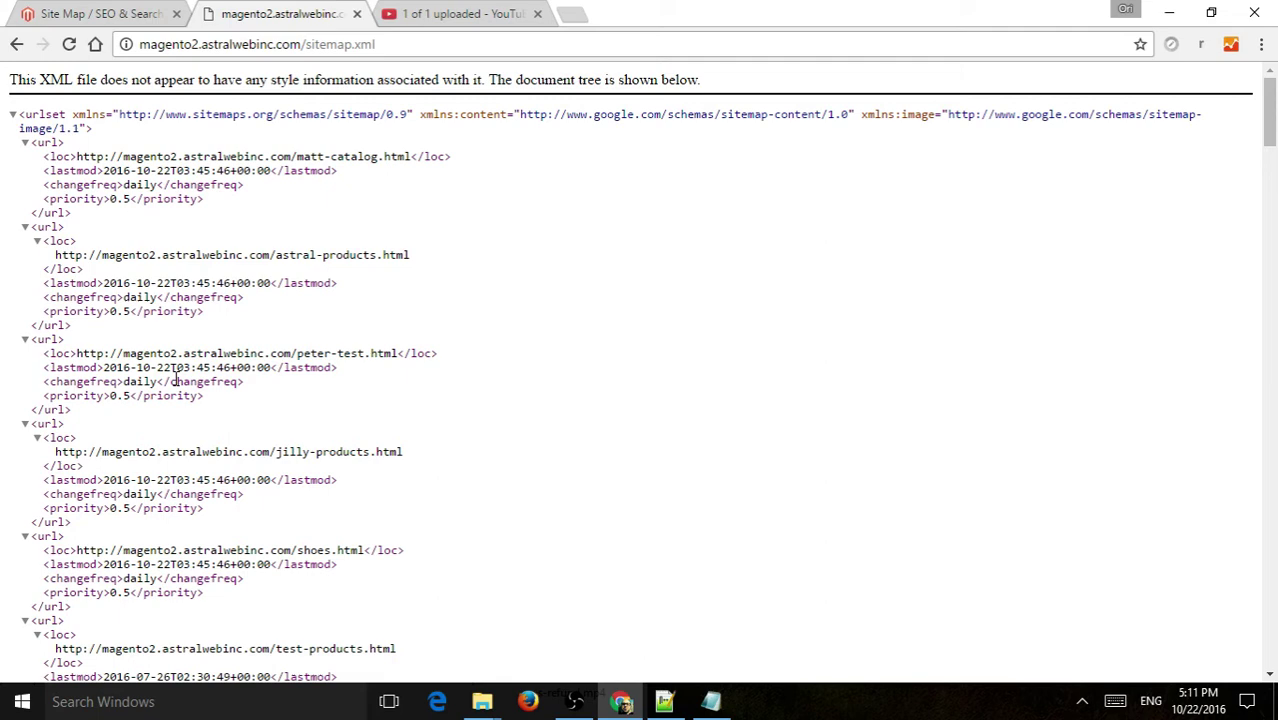
Return to the Magento Site Map admin tab
{"action": "left_click", "coordinate": [76, 12]}
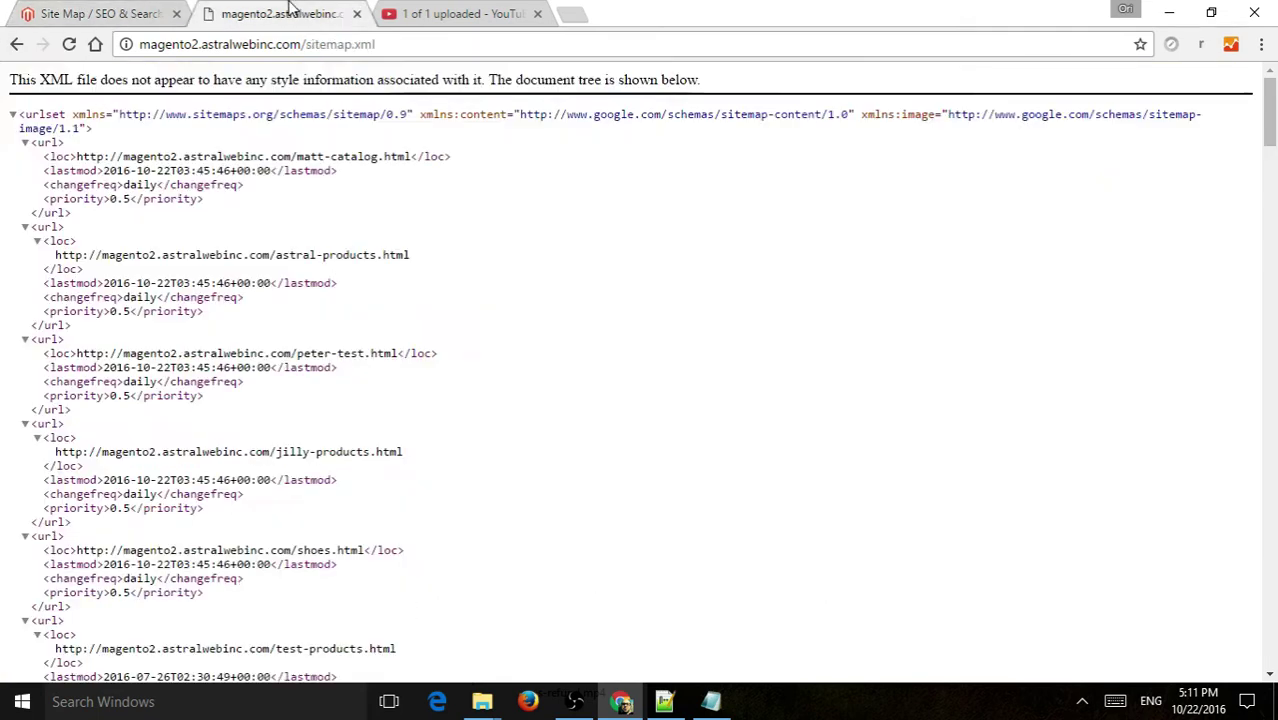
{"action": "left_click", "coordinate": [285, 14]}
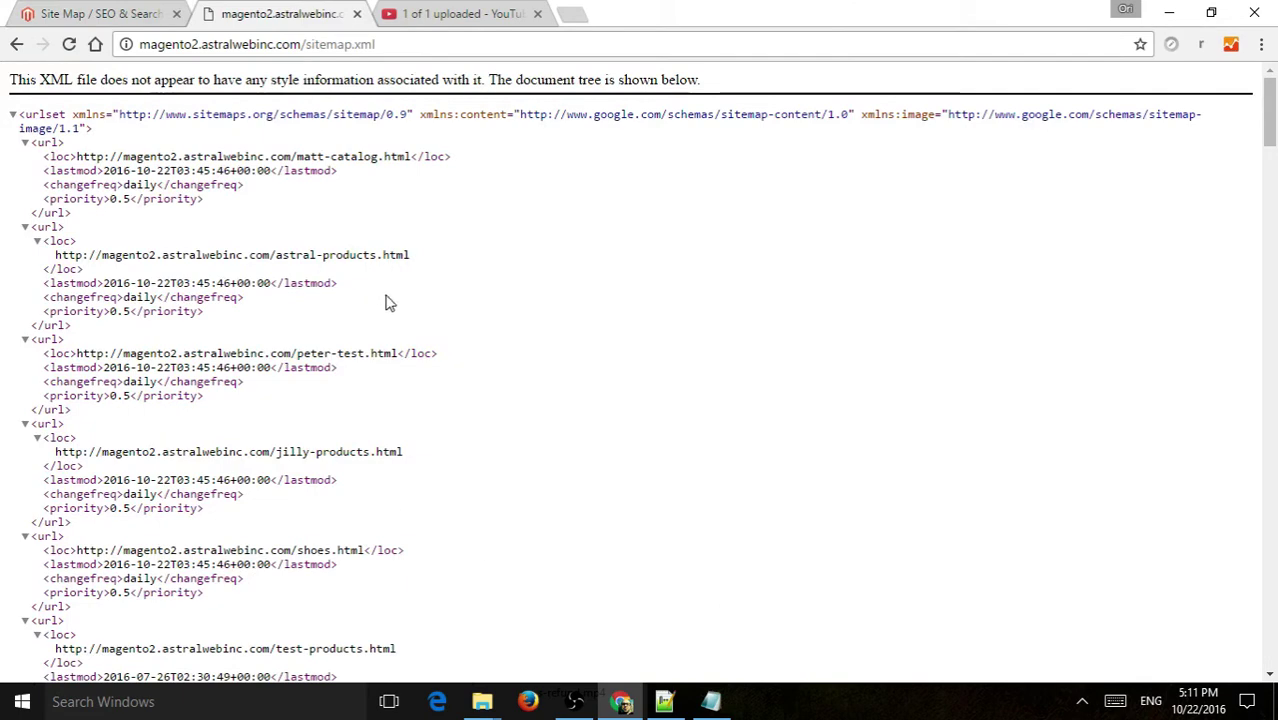
{"action": "key", "text": "ctrl+shift+Tab"}
{"action": "scroll", "coordinate": [108, 585], "scroll_direction": "down", "scroll_amount": 1}
{"action": "scroll", "coordinate": [44, 545], "scroll_direction": "up", "scroll_amount": 1}
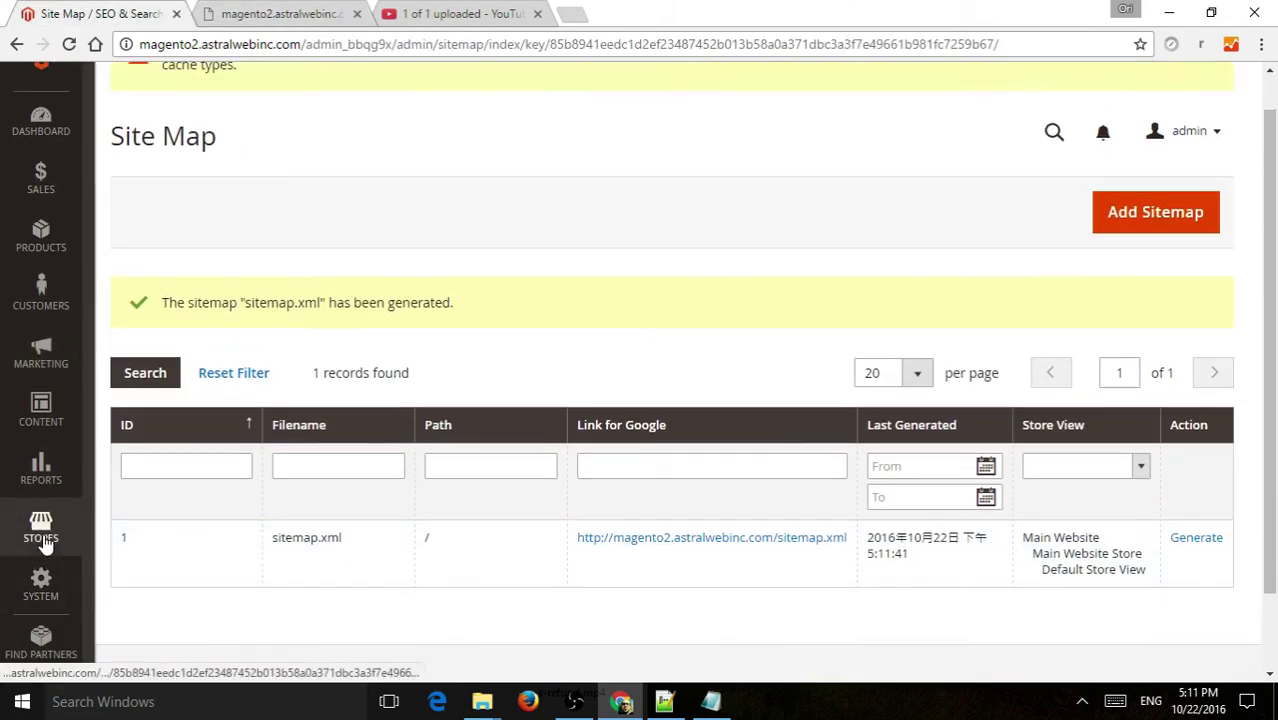
Open Stores > Configuration > Catalog > XML Sitemap and expand Categories Options
{"action": "left_click", "coordinate": [41, 528]}
{"action": "left_click", "coordinate": [198, 221]}
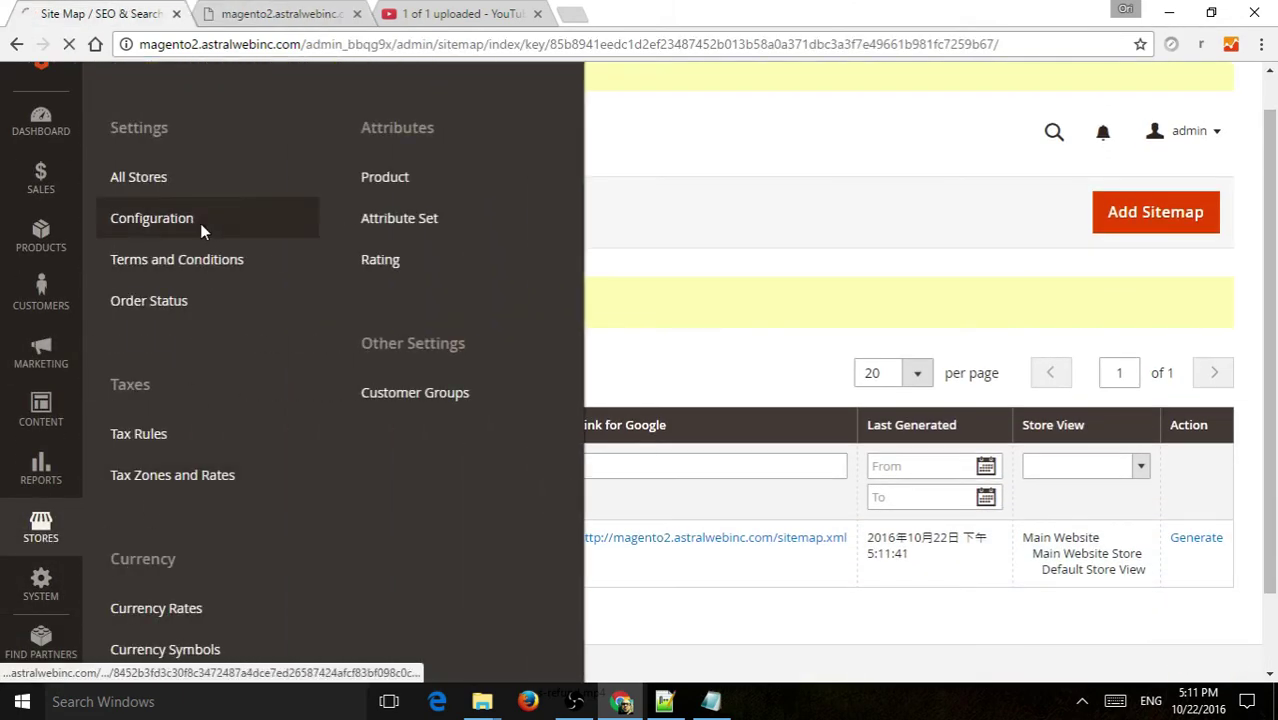
{"action": "scroll", "coordinate": [377, 286], "scroll_direction": "down", "scroll_amount": 2}
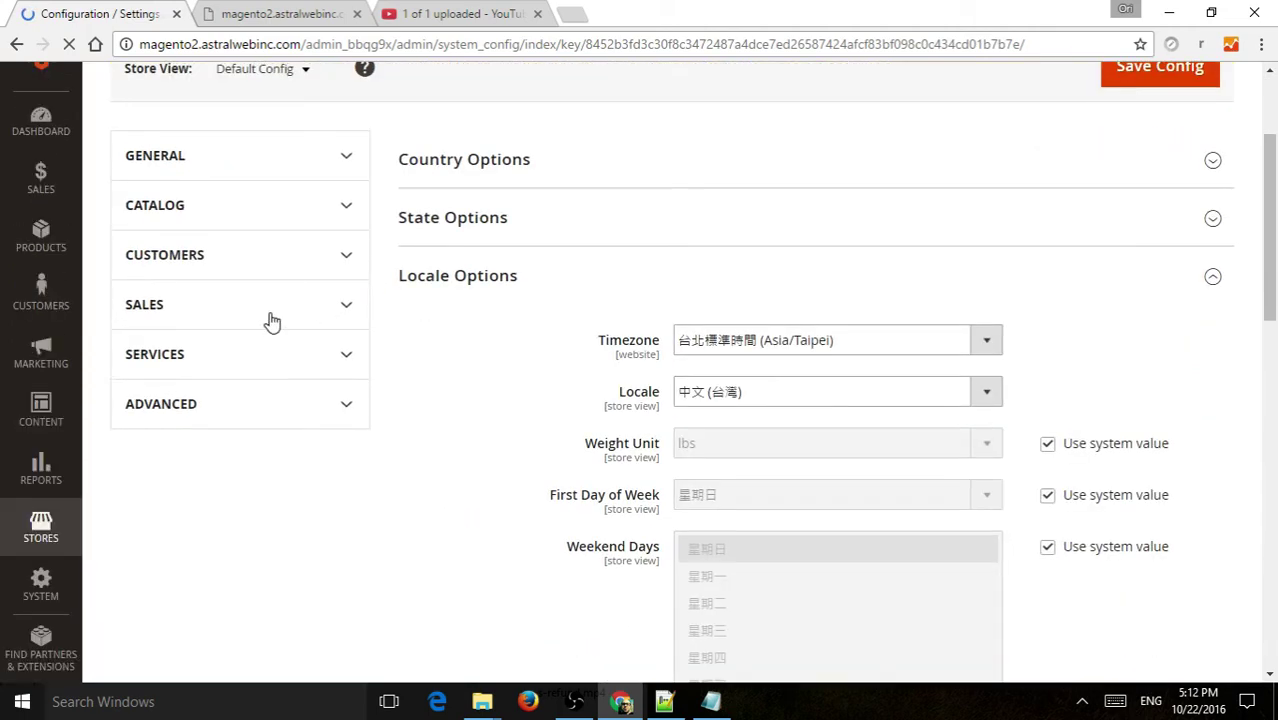
{"action": "left_click", "coordinate": [185, 213]}
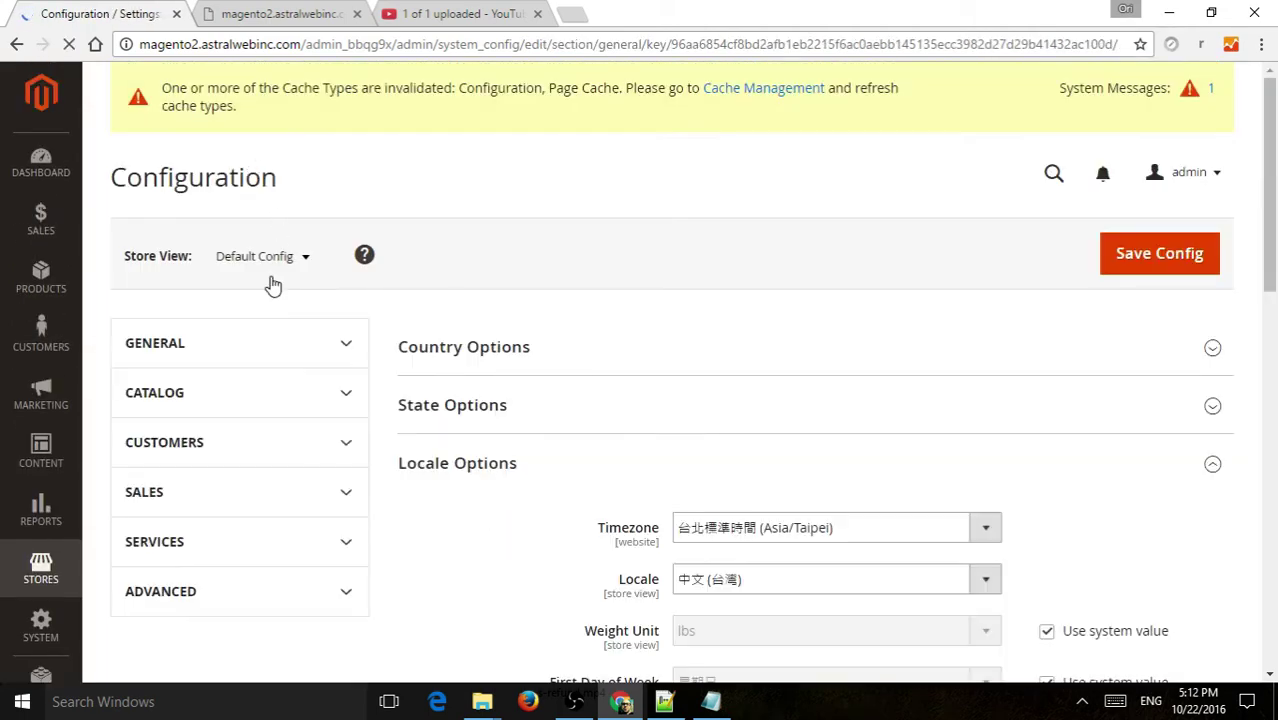
{"action": "scroll", "coordinate": [234, 294], "scroll_direction": "down", "scroll_amount": 4}
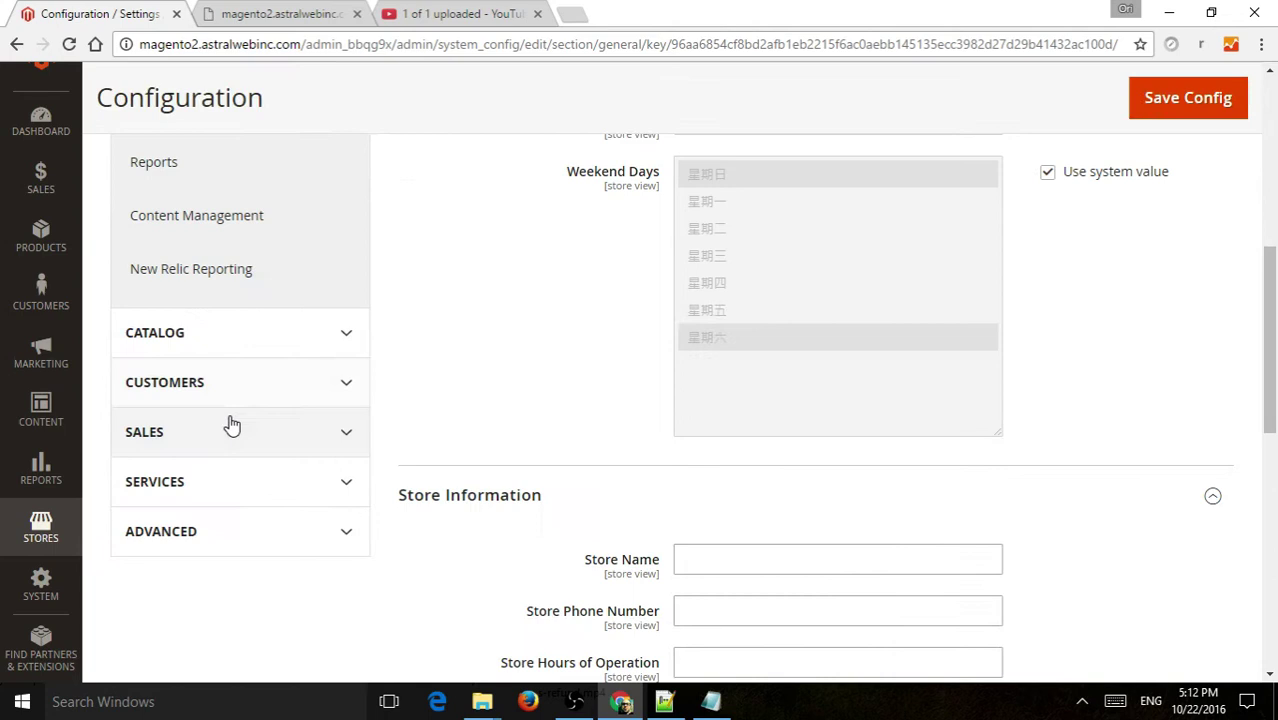
{"action": "left_click", "coordinate": [240, 337]}
{"action": "scroll", "coordinate": [277, 400], "scroll_direction": "down", "scroll_amount": 2}
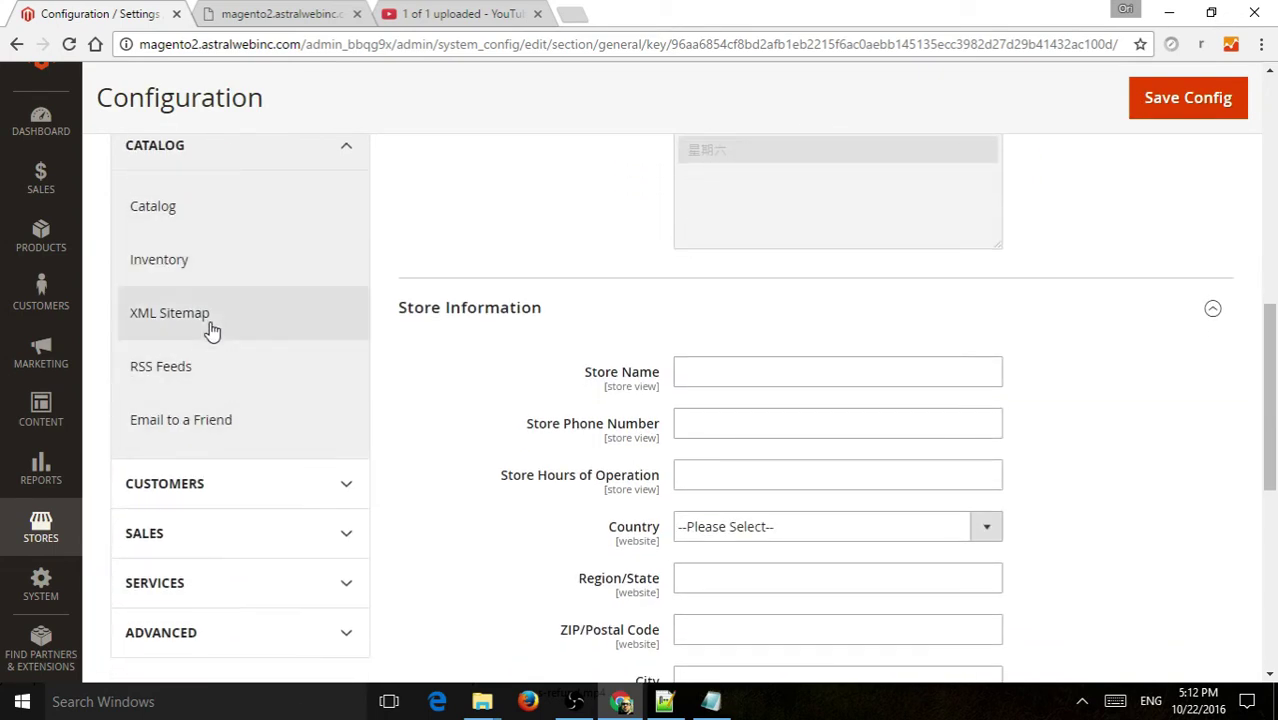
{"action": "left_click", "coordinate": [210, 314]}
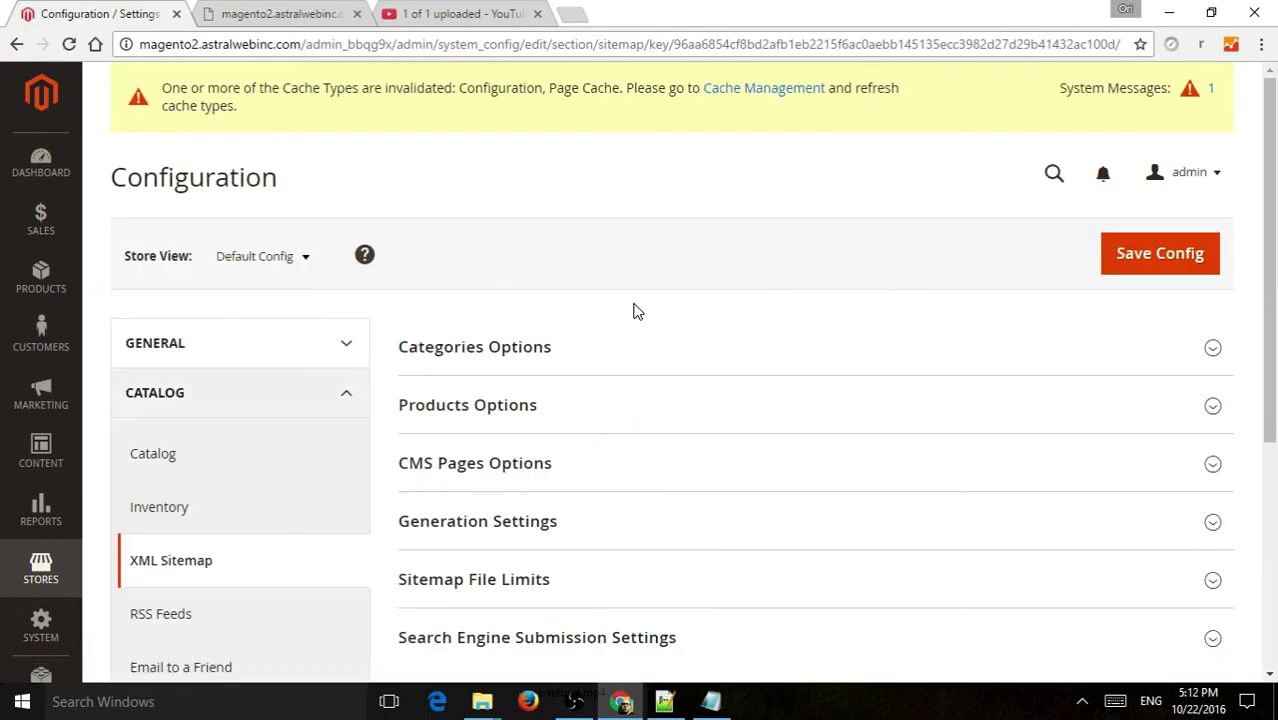
{"action": "scroll", "coordinate": [729, 378], "scroll_direction": "down", "scroll_amount": 2}
{"action": "scroll", "coordinate": [742, 528], "scroll_direction": "up", "scroll_amount": 1}
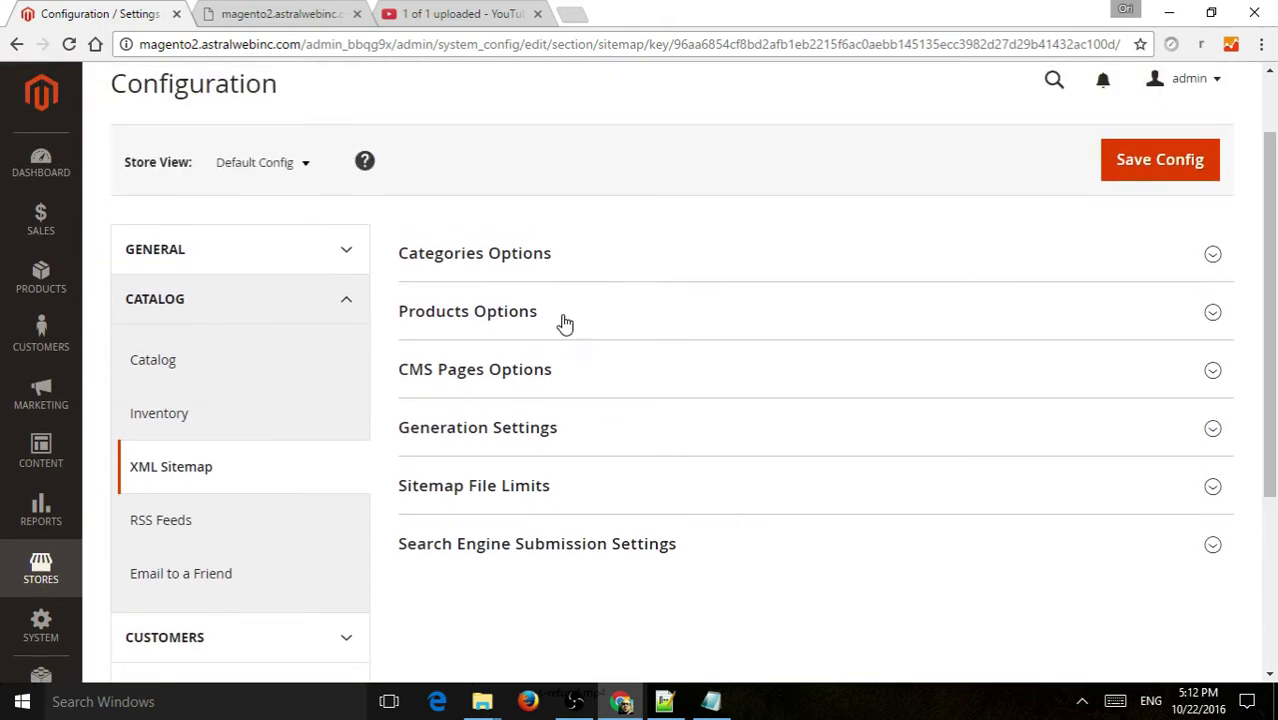
{"action": "left_click", "coordinate": [552, 273]}
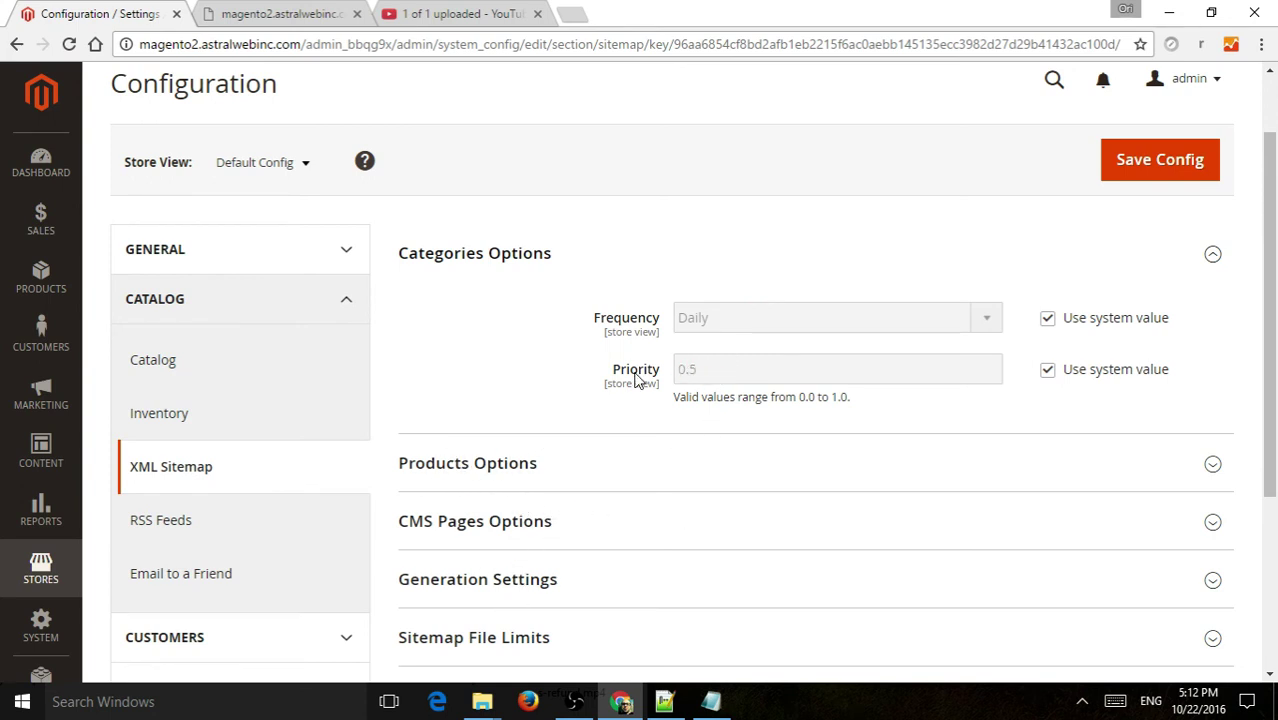
In the sitemap.xml tab, highlight a <priority>0.5</priority> line, then deselect it
{"action": "left_click", "coordinate": [291, 10]}
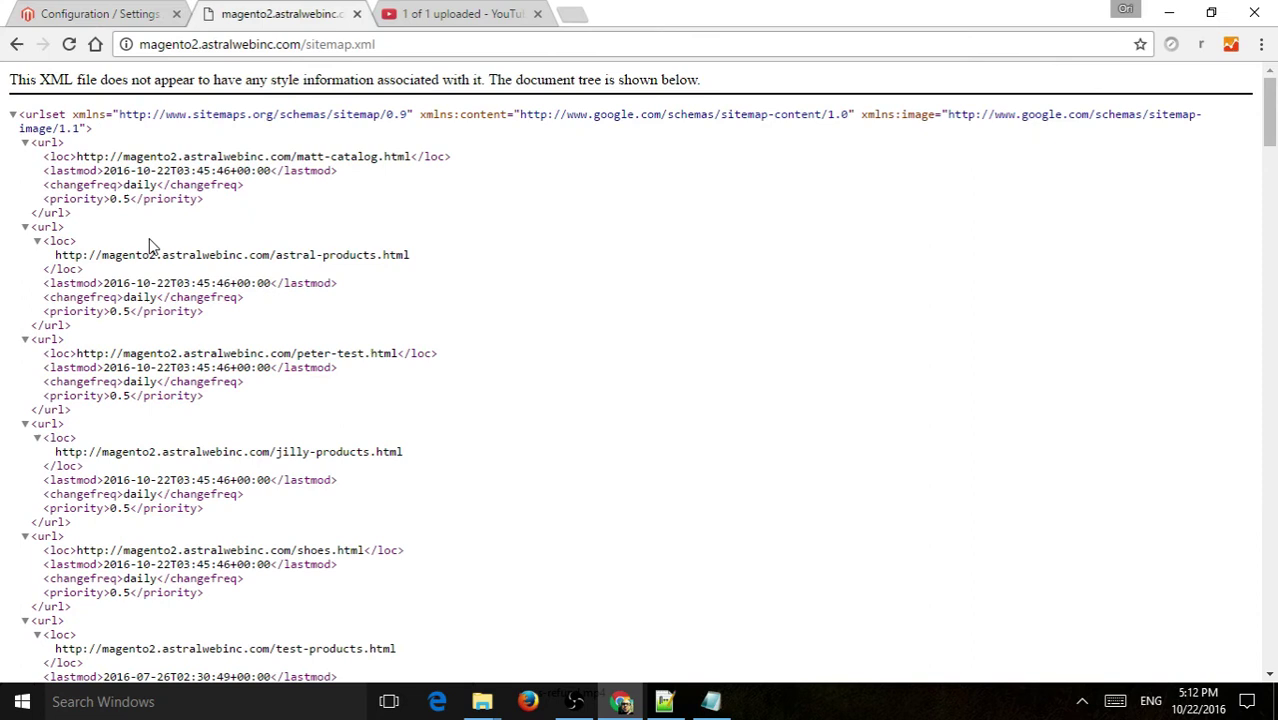
{"action": "left_click_drag", "start_coordinate": [45, 196], "coordinate": [13, 199]}
{"action": "left_click", "coordinate": [220, 206]}
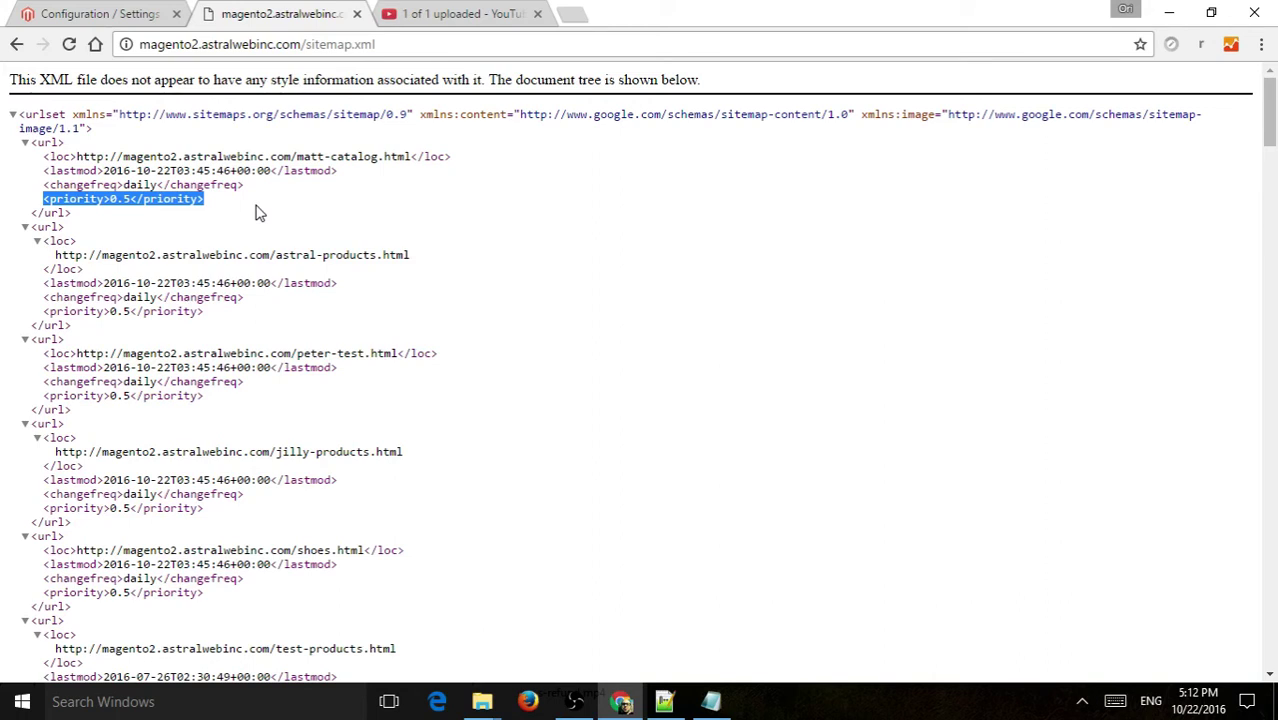
Collapse Categories Options, expand Generation Settings, and focus the Error Email Recipient field
{"action": "left_click", "coordinate": [60, 13]}
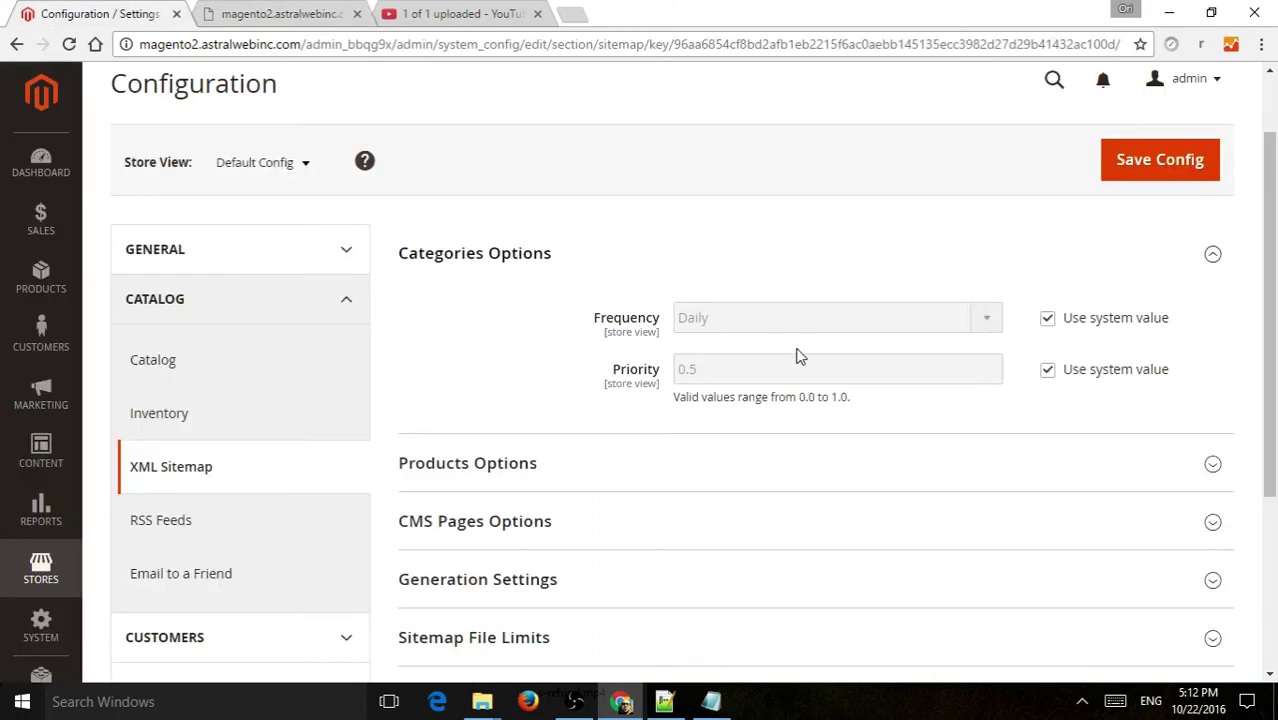
{"action": "left_click", "coordinate": [496, 465]}
{"action": "left_click", "coordinate": [496, 465]}
{"action": "left_click", "coordinate": [505, 257]}
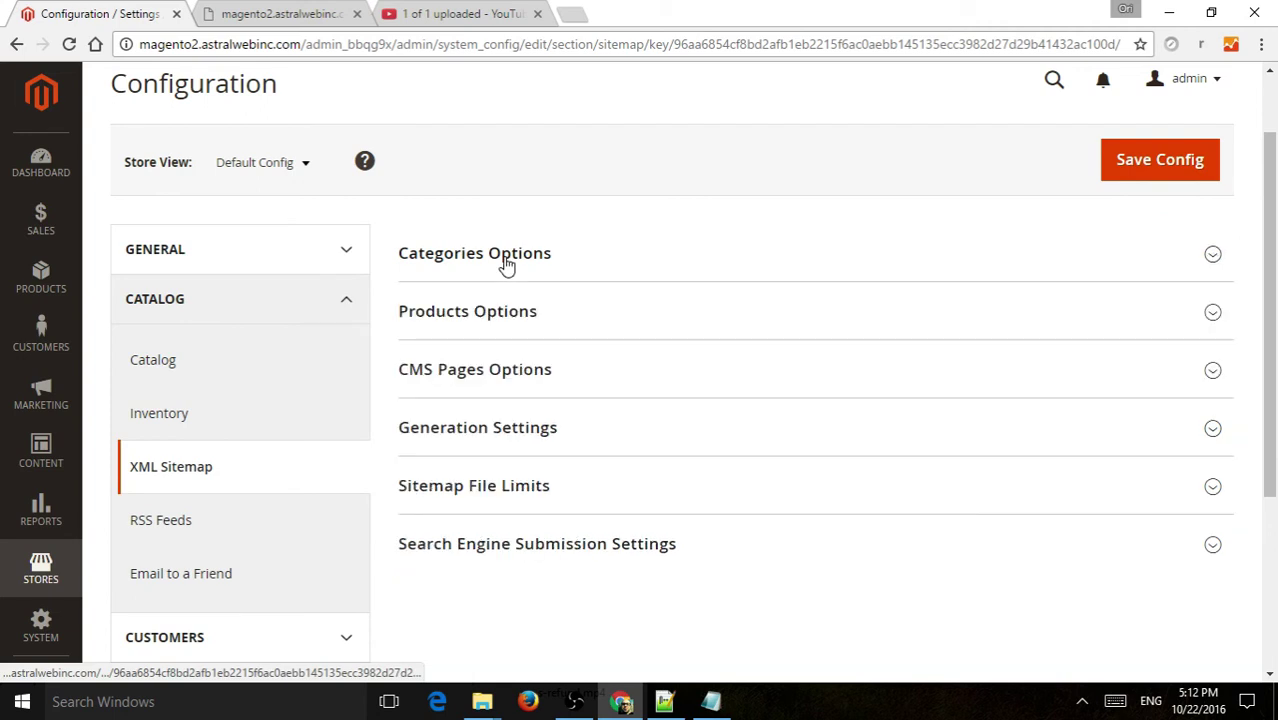
{"action": "left_click", "coordinate": [505, 360]}
{"action": "left_click", "coordinate": [507, 366]}
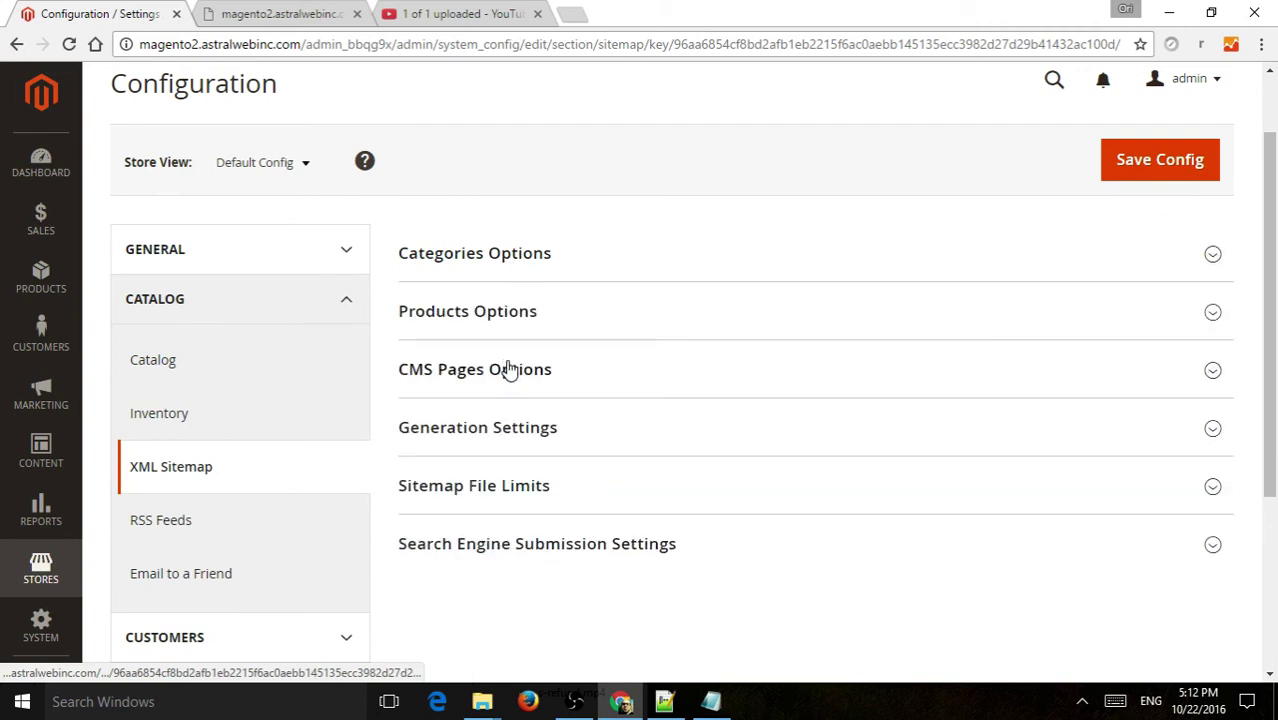
{"action": "left_click", "coordinate": [510, 418]}
{"action": "scroll", "coordinate": [864, 445], "scroll_direction": "down", "scroll_amount": 2}
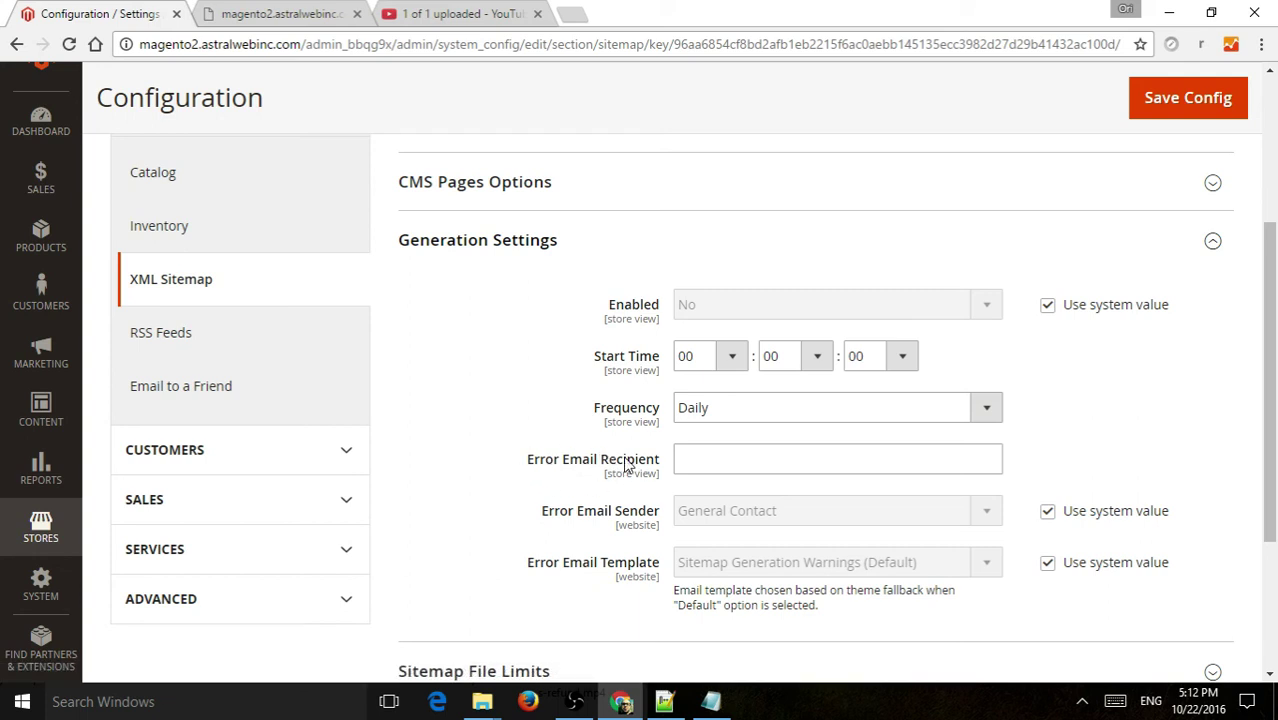
{"action": "left_click", "coordinate": [760, 452]}
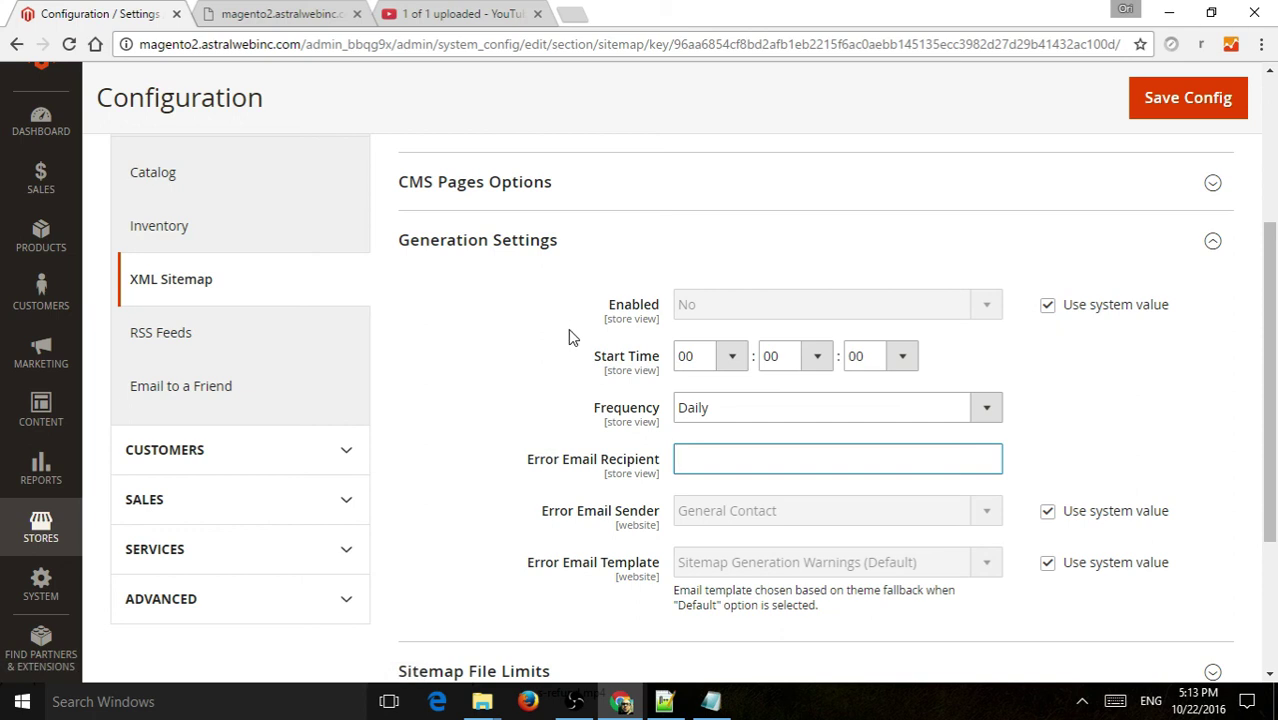
Keep Daily generation frequency and expand Sitemap File Limits and Search Engine Submission Settings
{"action": "left_click", "coordinate": [719, 408]}
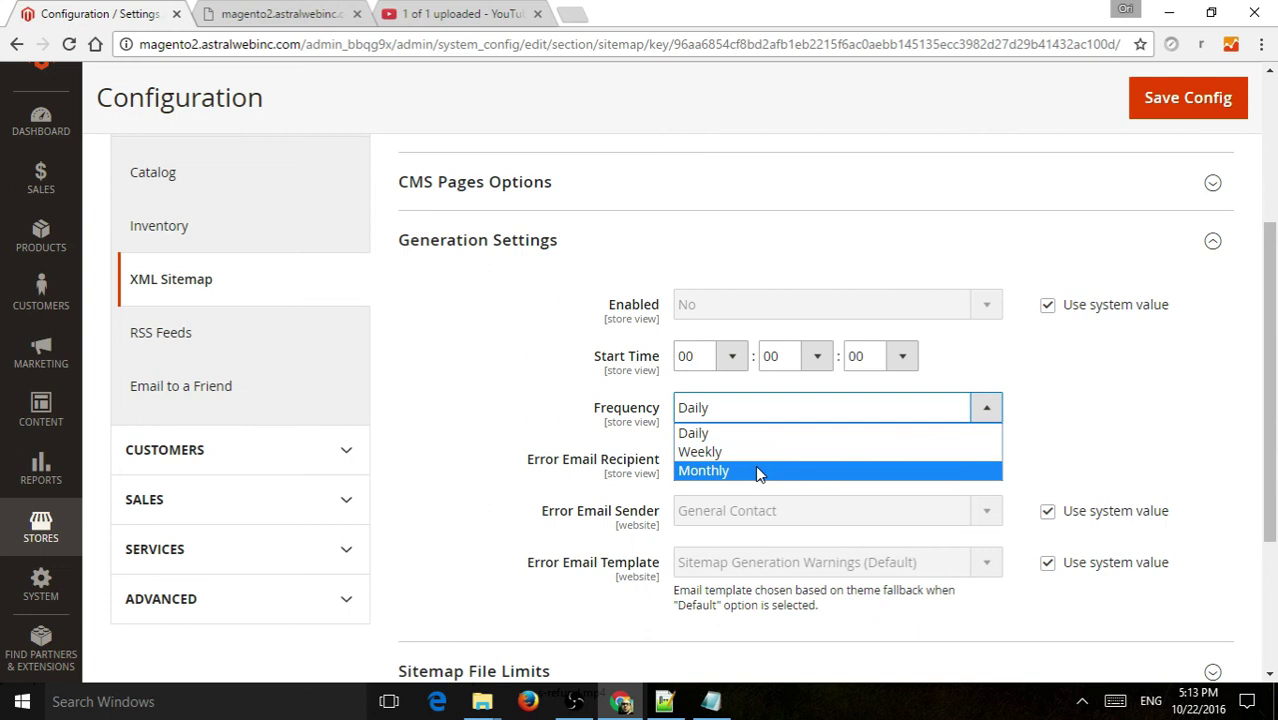
{"action": "left_click", "coordinate": [545, 435]}
{"action": "scroll", "coordinate": [516, 422], "scroll_direction": "down", "scroll_amount": 3}
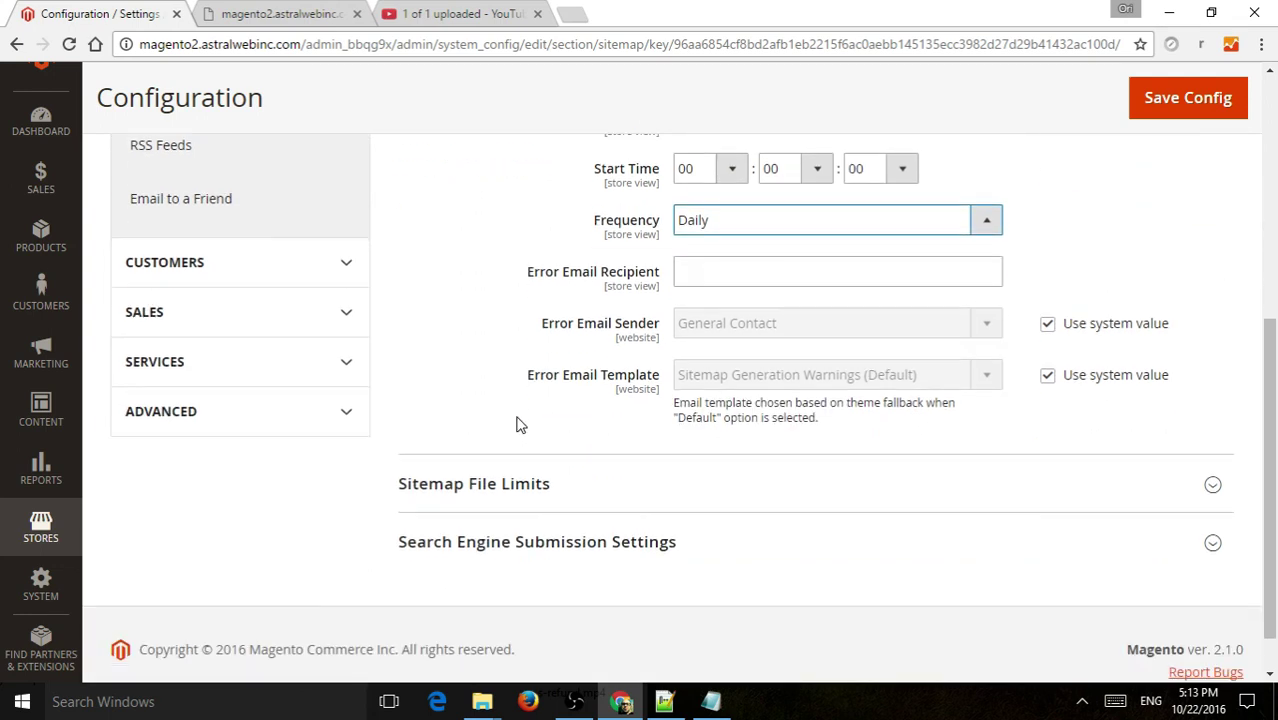
{"action": "left_click", "coordinate": [528, 428]}
{"action": "scroll", "coordinate": [610, 437], "scroll_direction": "down", "scroll_amount": 1}
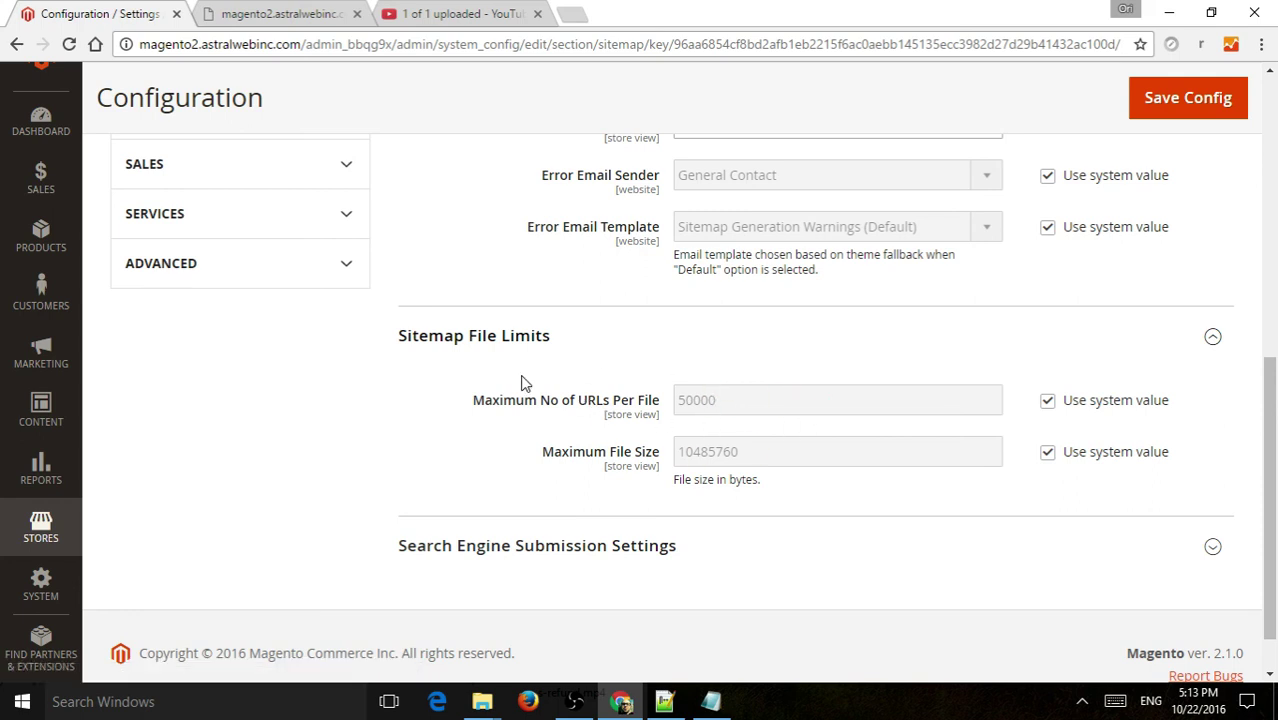
{"action": "scroll", "coordinate": [600, 460], "scroll_direction": "down", "scroll_amount": 1}
{"action": "left_click", "coordinate": [551, 490]}
{"action": "scroll", "coordinate": [612, 446], "scroll_direction": "down", "scroll_amount": 1}
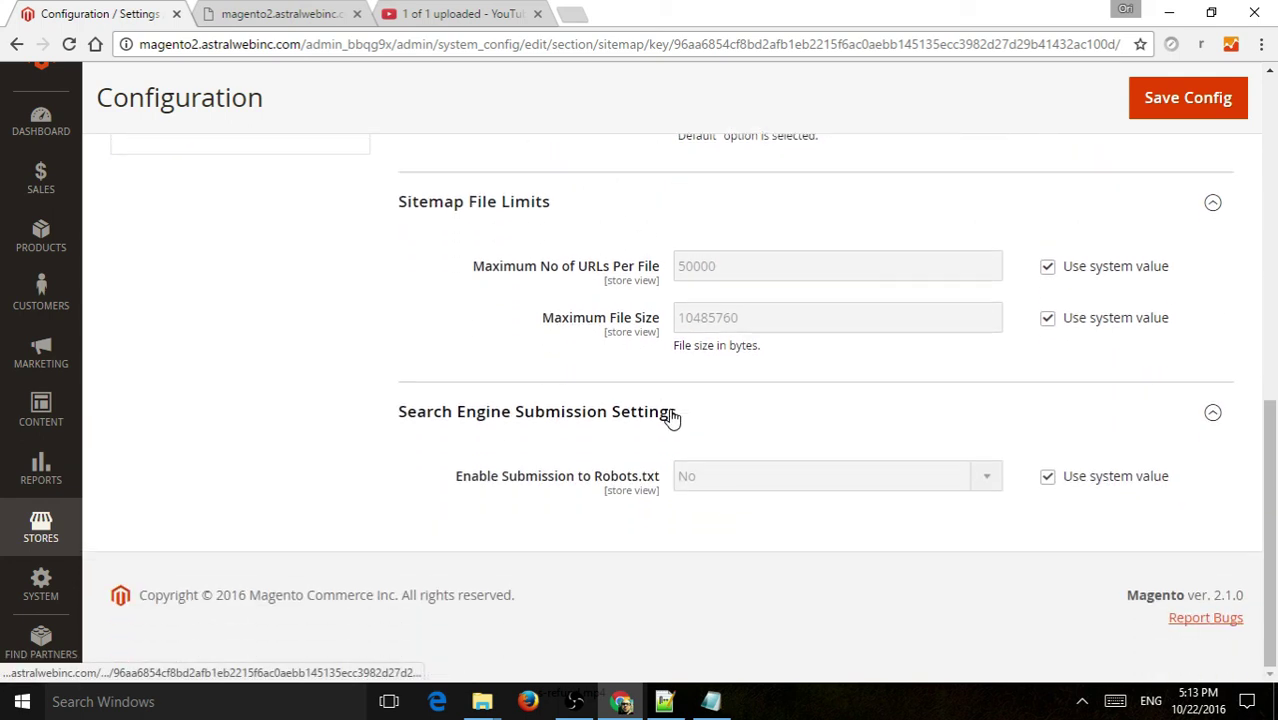